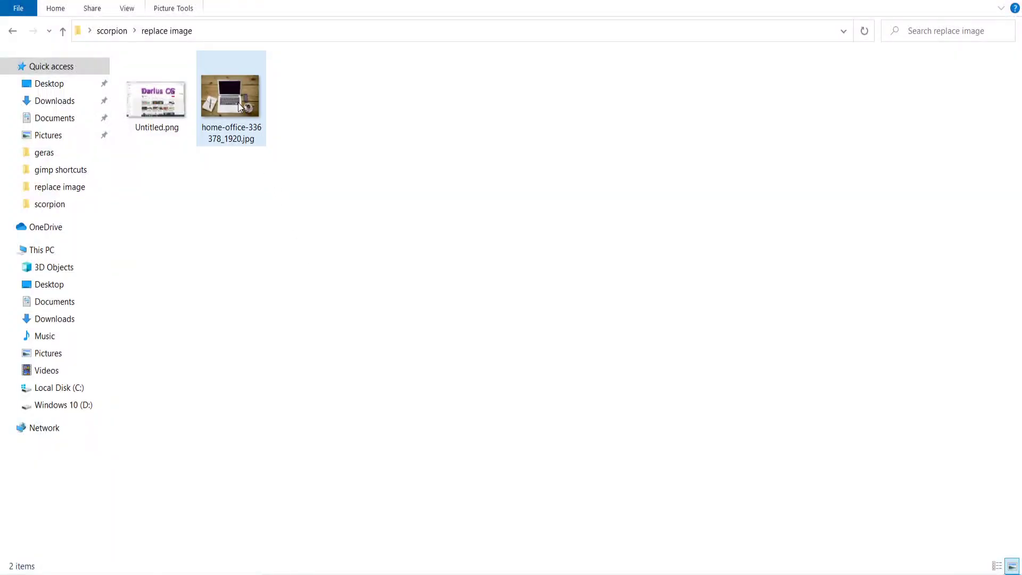
Step: Preview home-office-336378_1920.jpg in Photos, then drag it into GIMP to open it
click(237, 102)
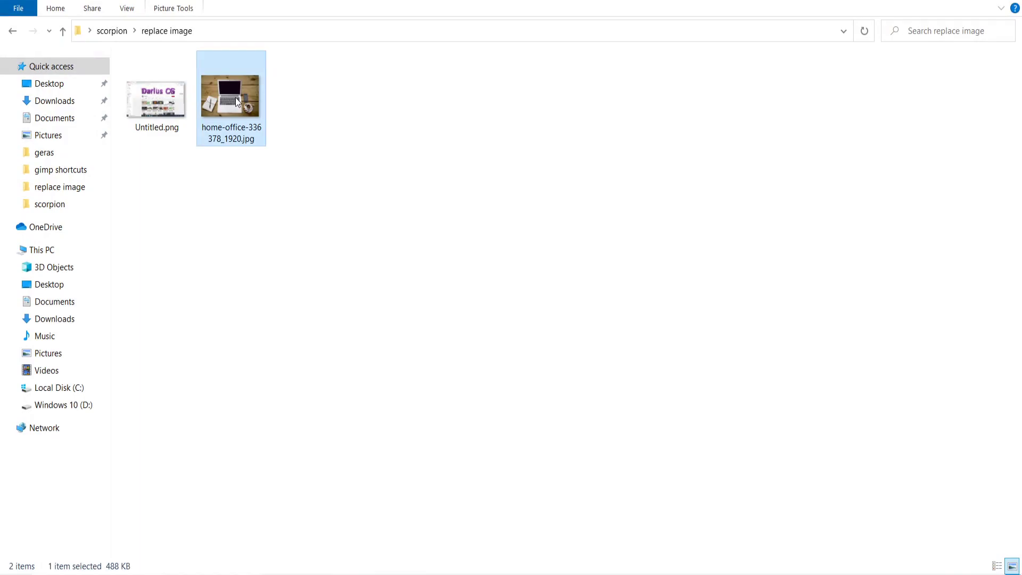
double_click(235, 97)
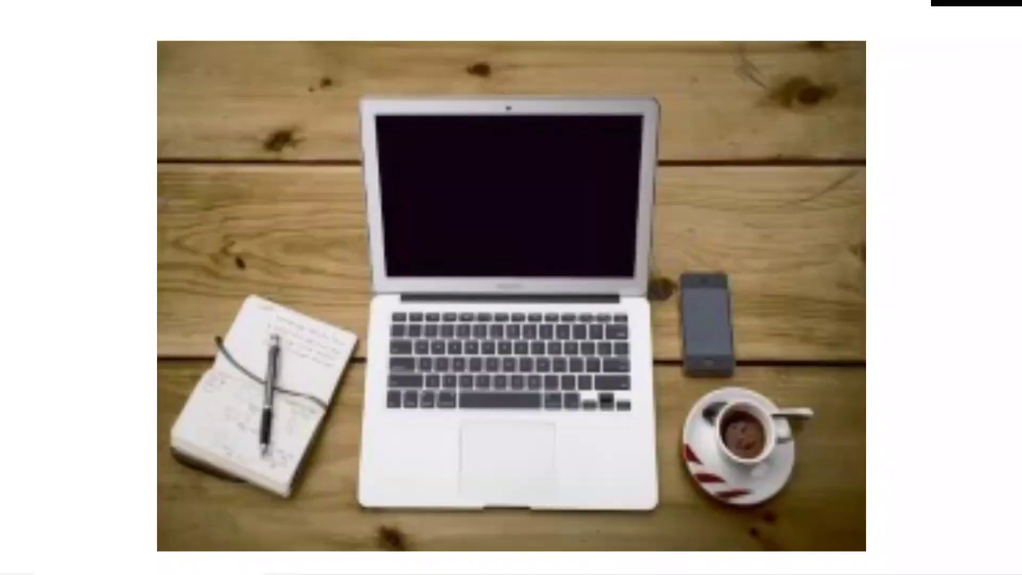
click(1006, 2)
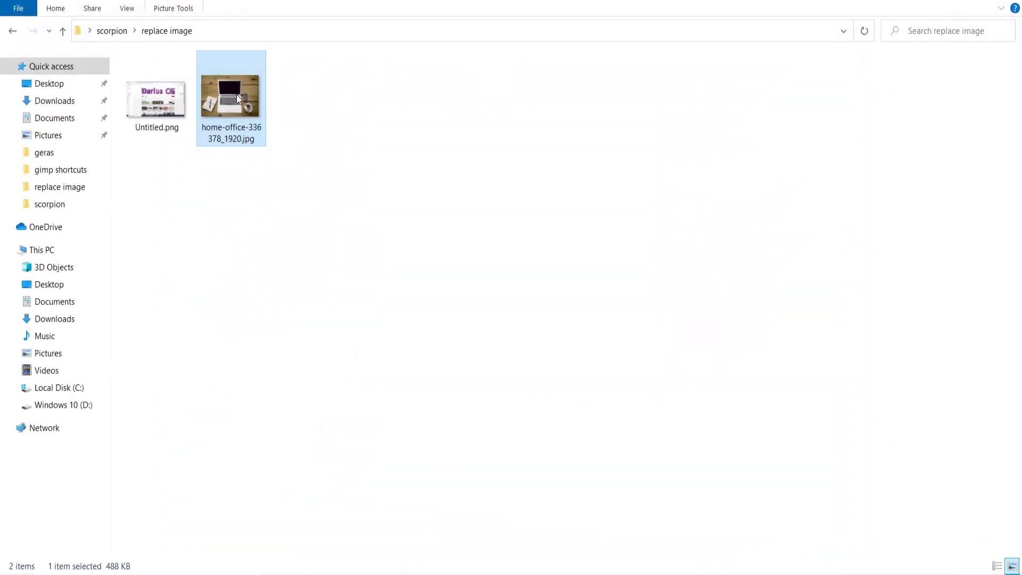
drag(236, 94, 583, 544)
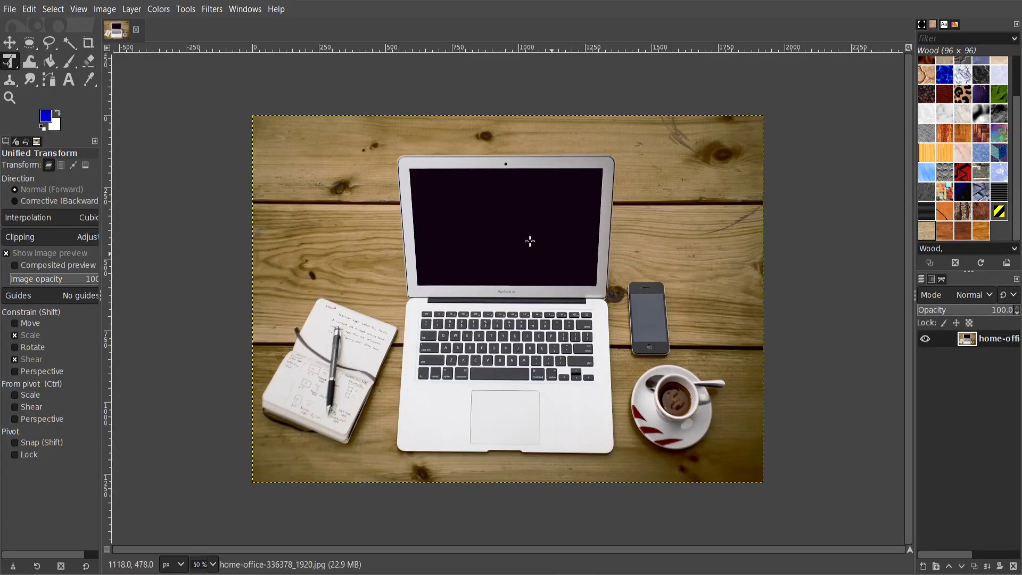
Step: Use Add Alpha Channel from the home-office layer's context menu in the Layers panel
right_click(972, 341)
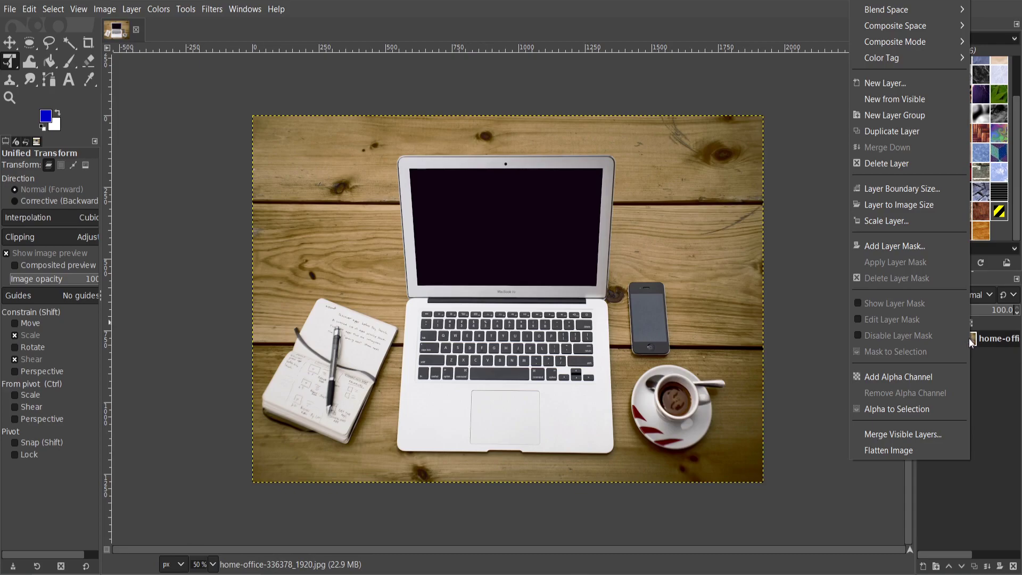
click(912, 382)
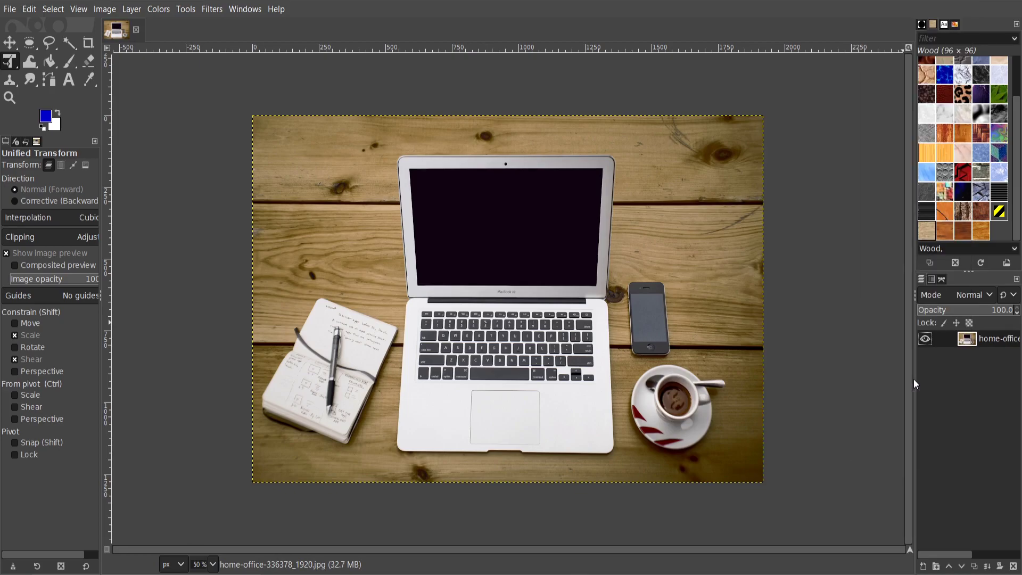
Step: With the Paths tool zoomed in, place the first anchor at the screen's top-left corner
click(48, 81)
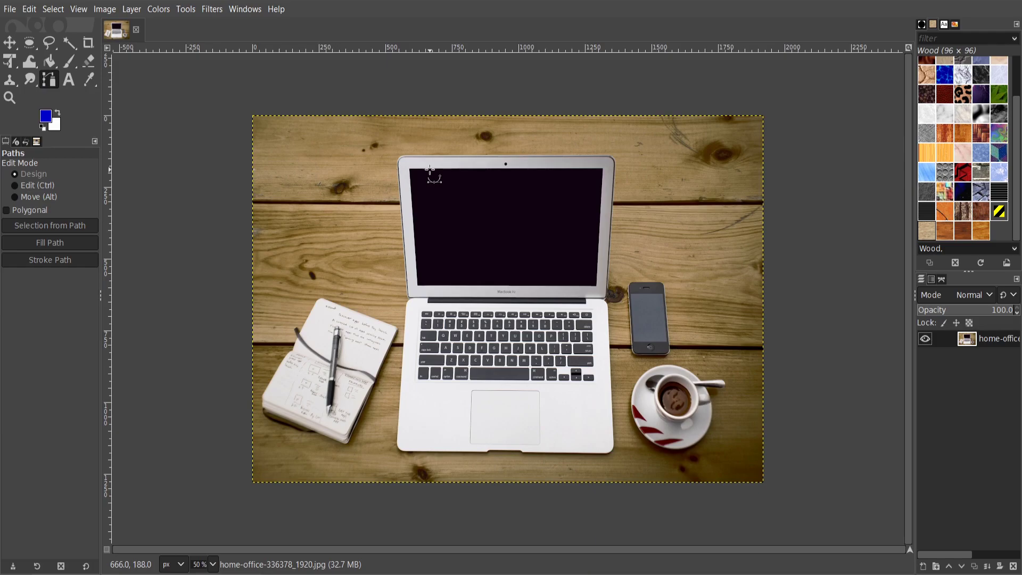
scroll(428, 172, up, 2)
scroll(427, 171, up, 2)
scroll(421, 169, up, 4)
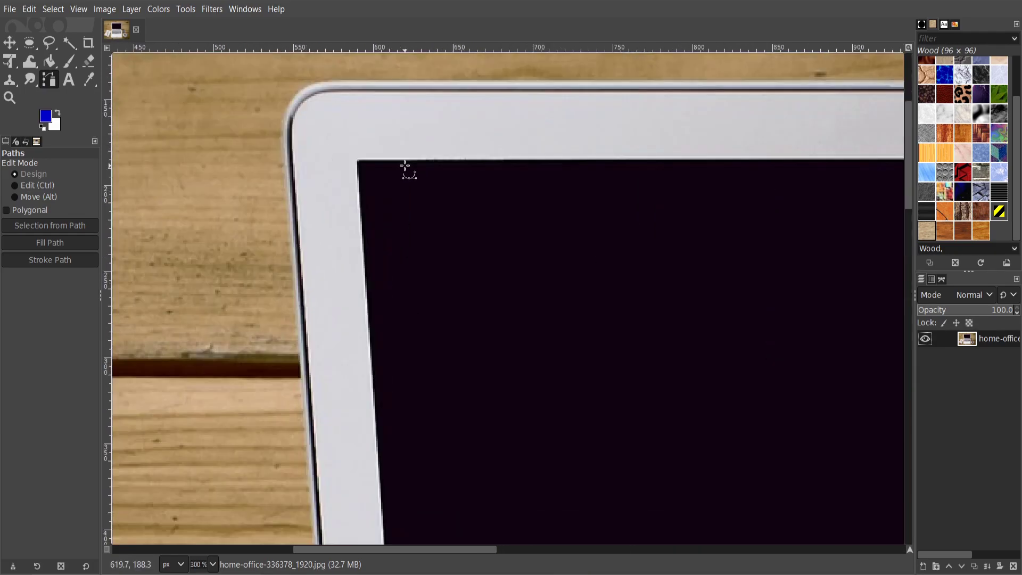
scroll(396, 166, up, 3)
scroll(330, 162, up, 2)
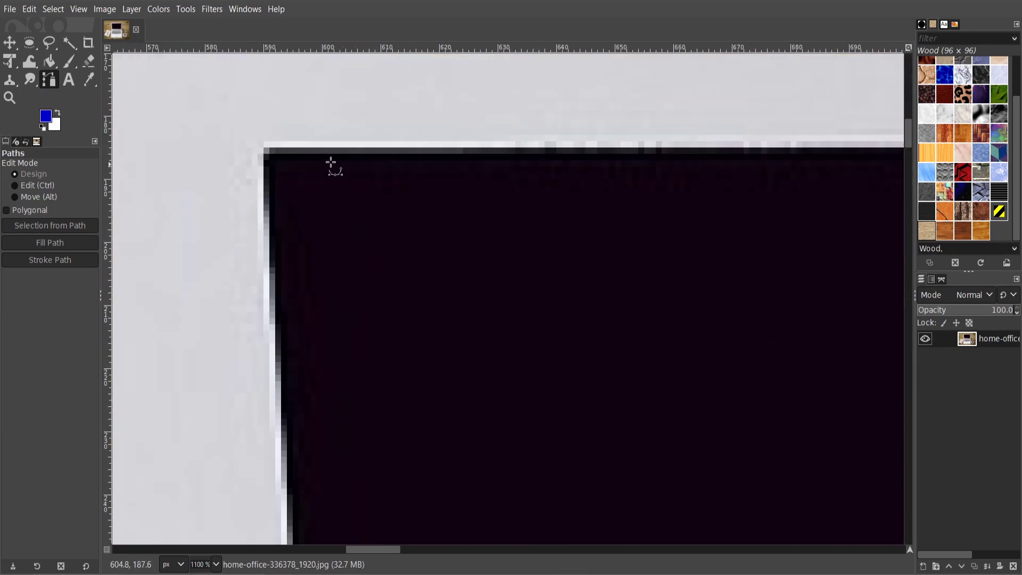
click(267, 155)
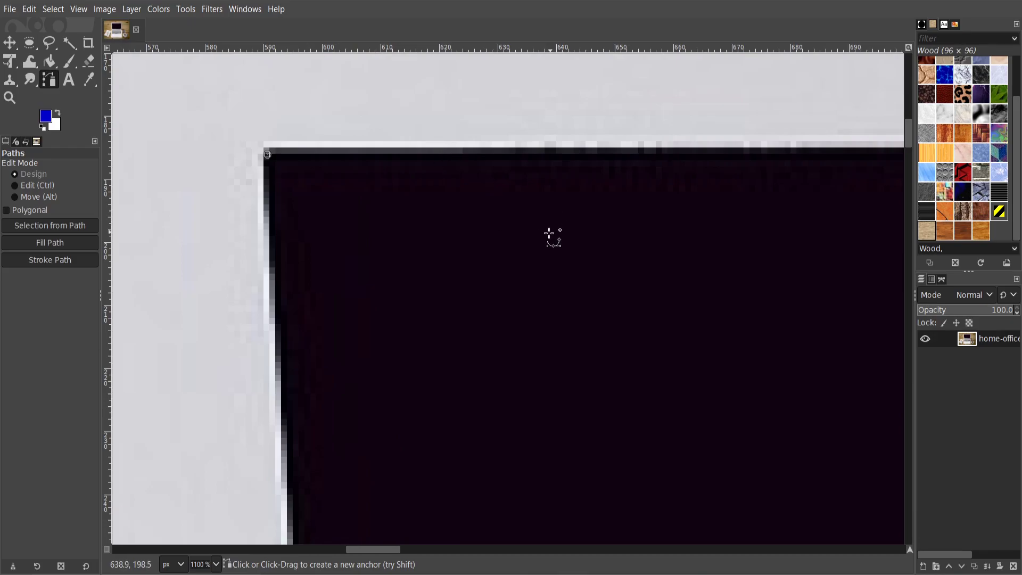
Step: Add anchors at the screen's top-right, bottom-right and bottom-left corners to close the outline
scroll(552, 234, down, 3)
scroll(550, 242, down, 2)
scroll(700, 269, down, 1)
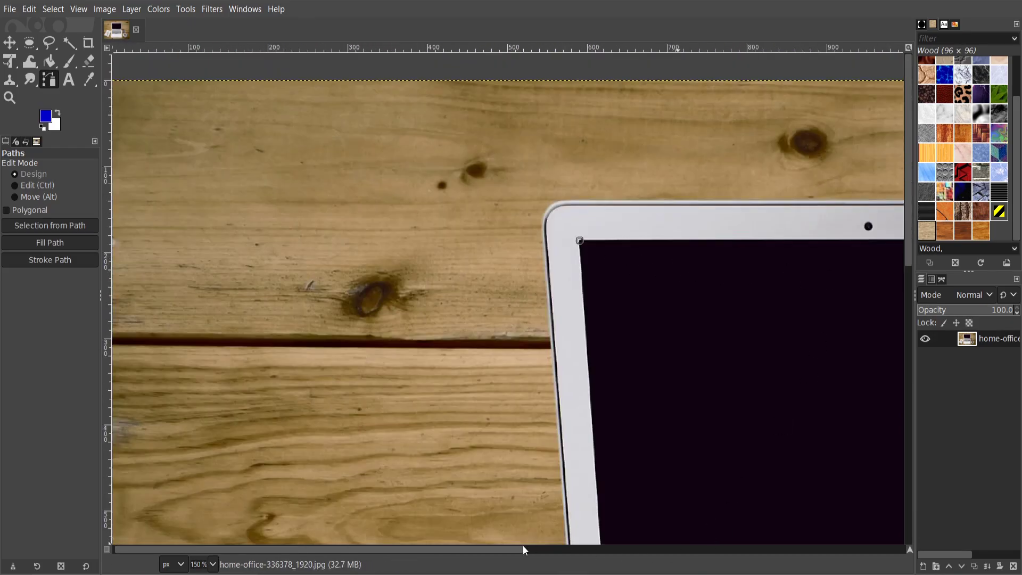
drag(523, 545, 778, 546)
scroll(666, 212, up, 2)
scroll(667, 212, up, 2)
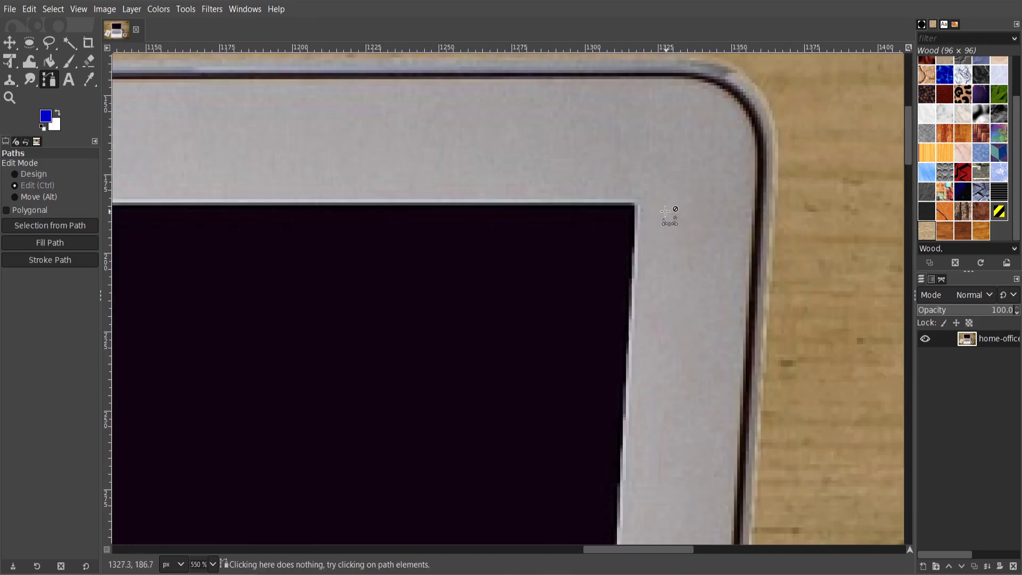
scroll(665, 212, up, 1)
click(620, 202)
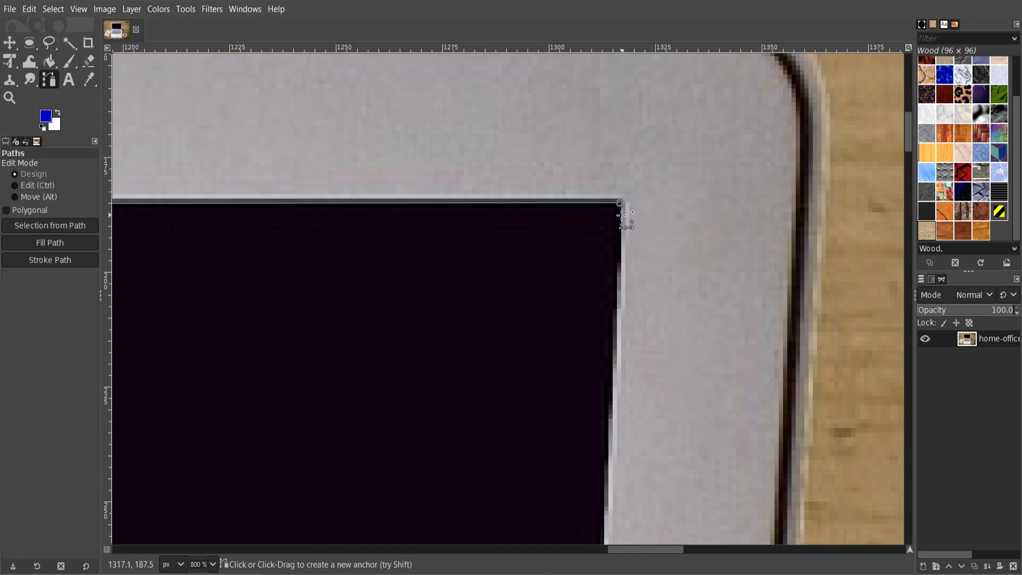
scroll(626, 255, down, 3)
scroll(627, 266, down, 3)
scroll(627, 410, up, 2)
scroll(627, 409, up, 2)
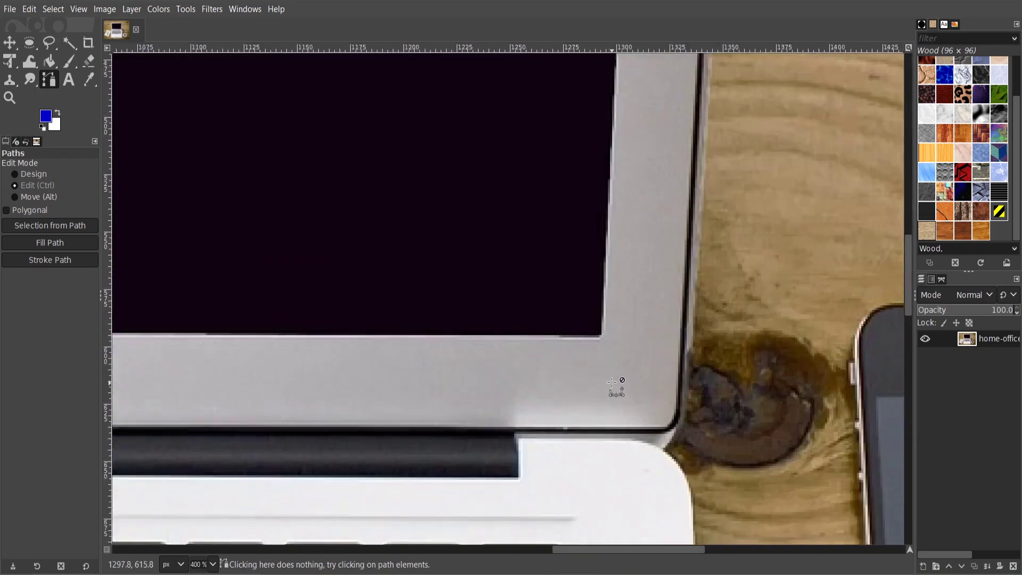
scroll(595, 310, up, 3)
click(597, 314)
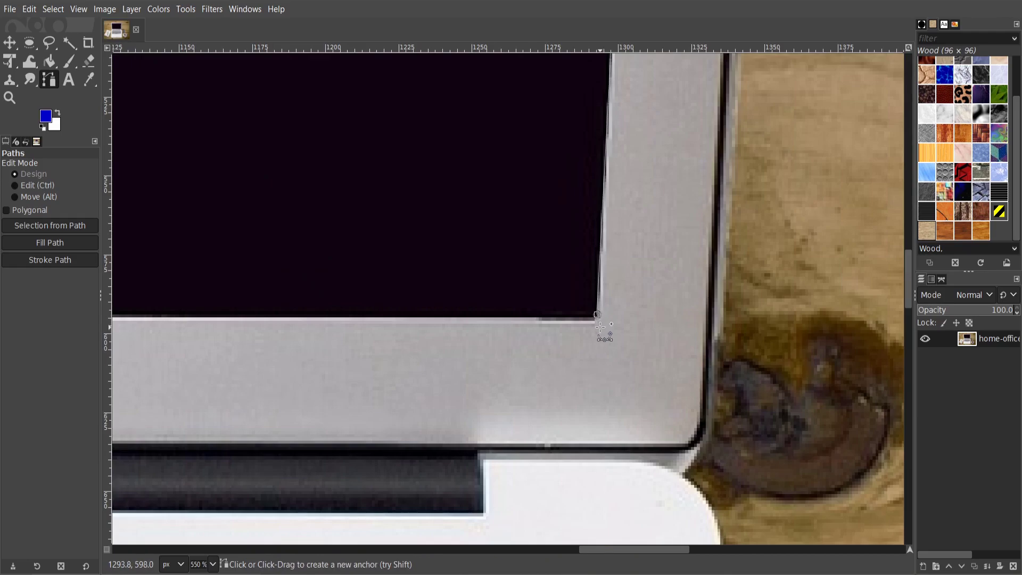
scroll(600, 327, down, 2)
scroll(479, 330, down, 2)
scroll(234, 351, up, 3)
scroll(291, 290, up, 1)
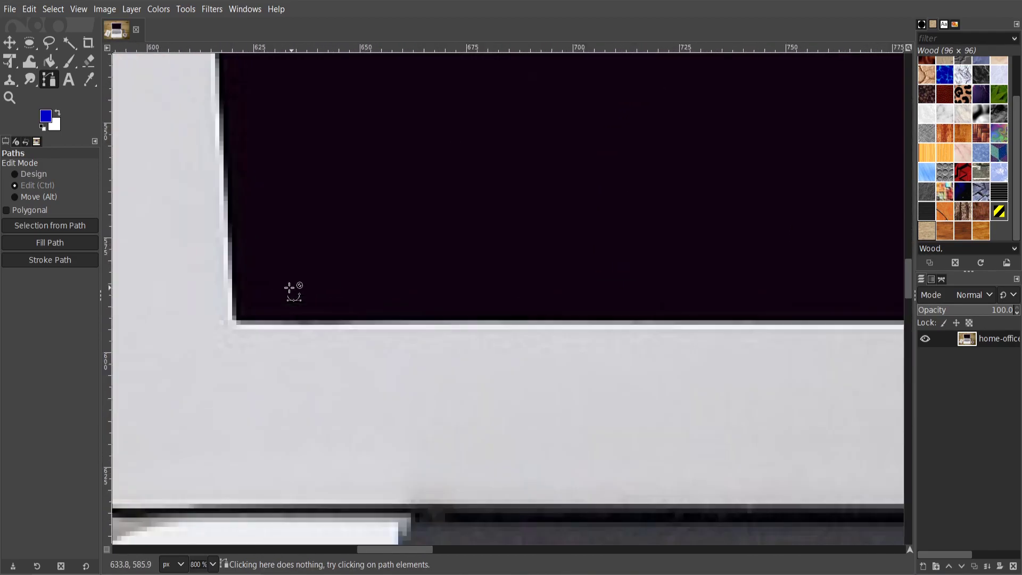
scroll(245, 320, up, 2)
click(208, 335)
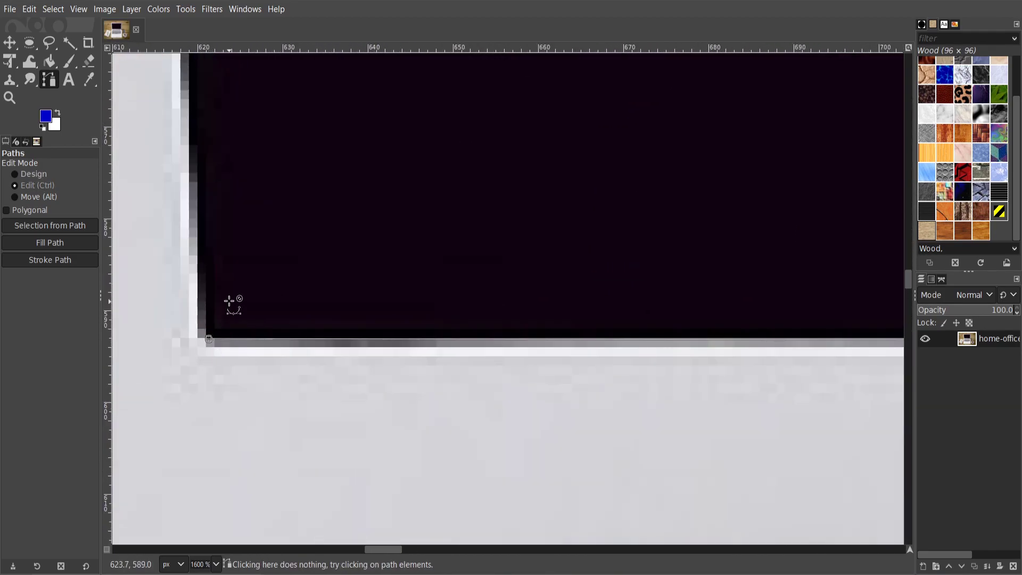
Step: Zoom in and nudge the top-left anchor exactly onto the screen corner
scroll(228, 301, down, 6)
scroll(228, 298, down, 3)
scroll(211, 161, up, 3)
scroll(222, 145, up, 4)
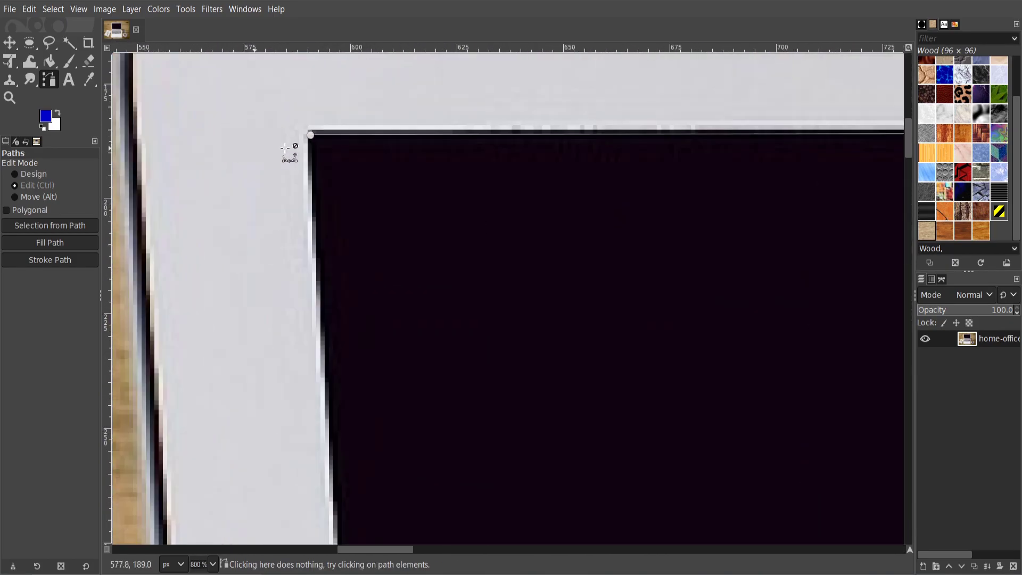
scroll(317, 147, up, 3)
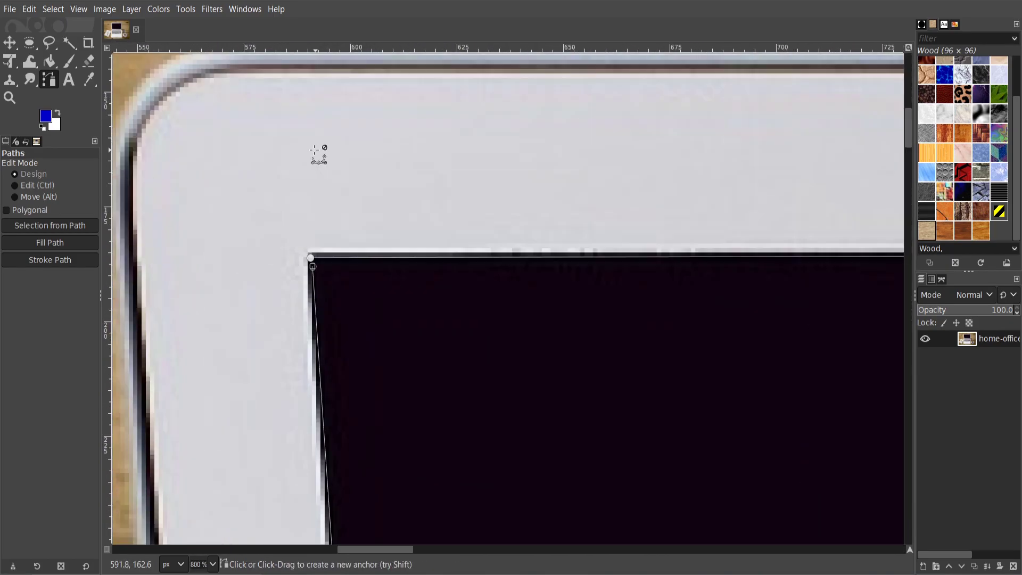
scroll(313, 266, up, 4)
scroll(310, 226, up, 1)
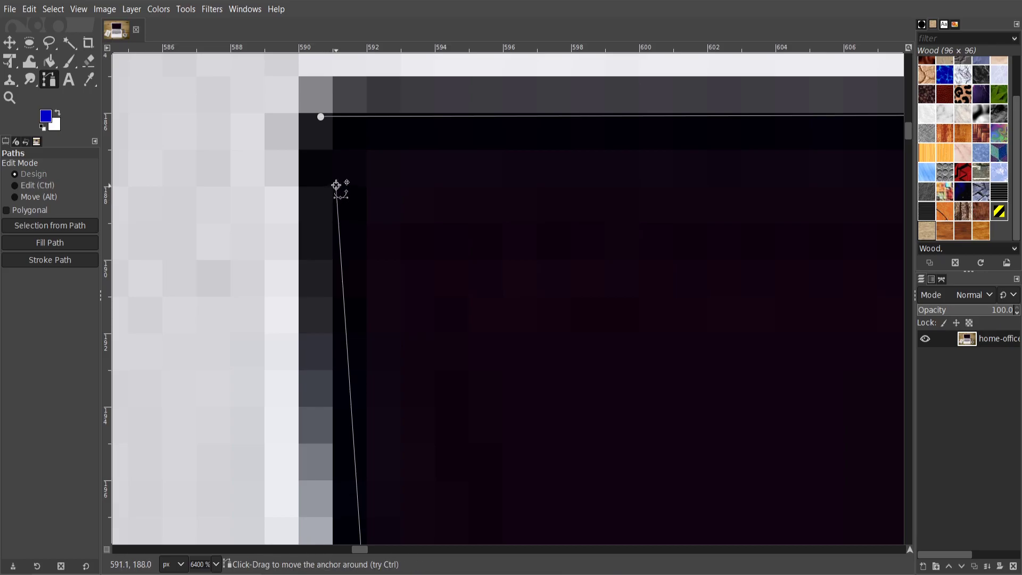
drag(338, 183, 321, 116)
scroll(403, 285, down, 4)
scroll(445, 346, down, 2)
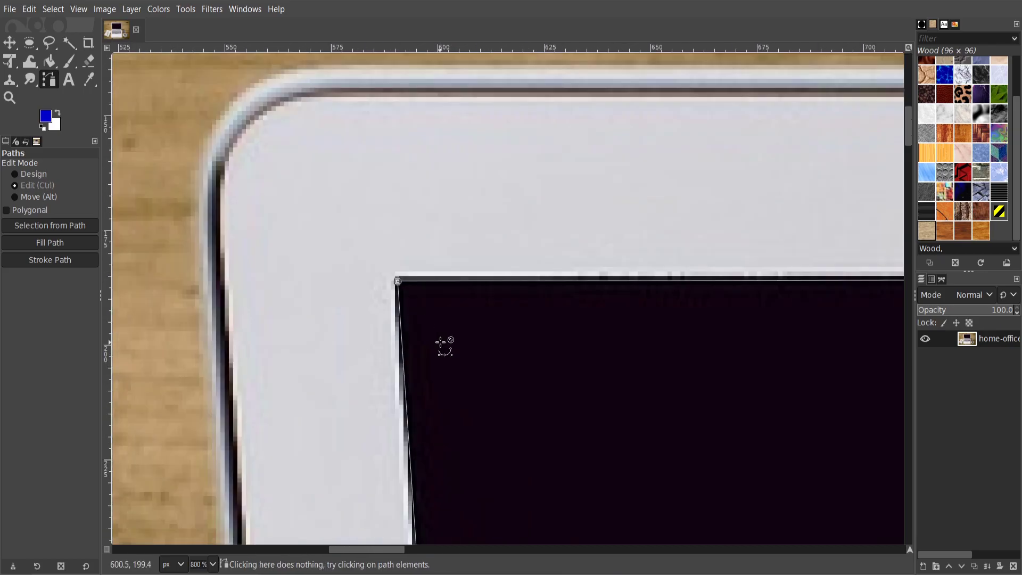
scroll(490, 372, down, 2)
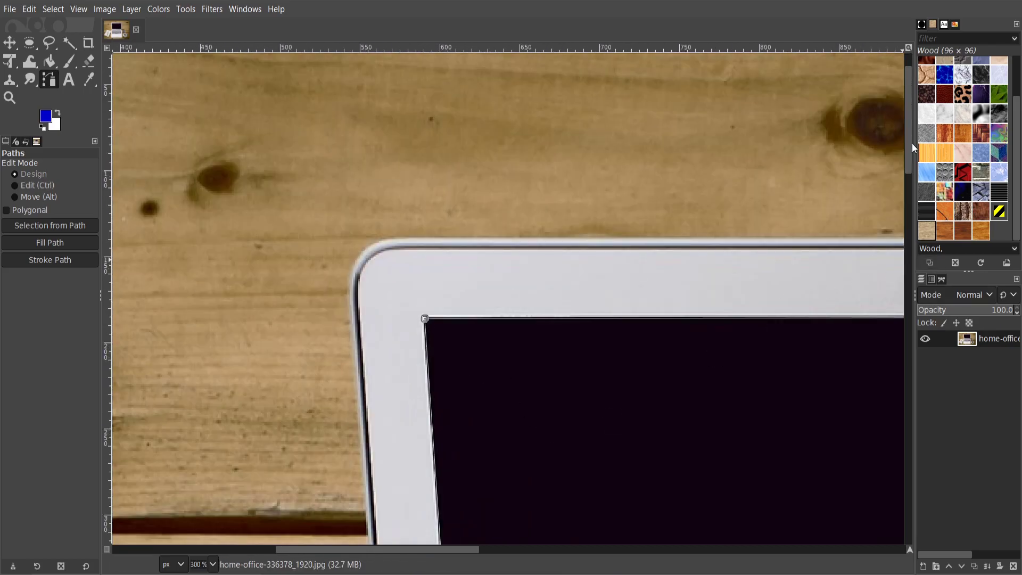
Step: Fine-tune the remaining anchors, including the bottom-right corner, against the screen bezel
drag(912, 145, 911, 217)
scroll(493, 244, up, 4)
scroll(317, 271, up, 2)
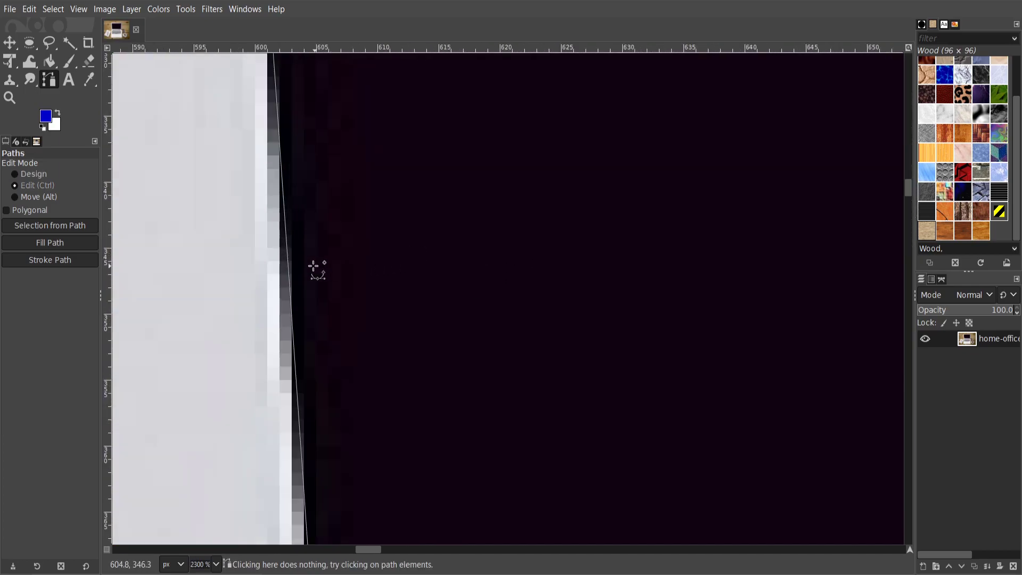
scroll(333, 346, down, 4)
scroll(506, 403, down, 5)
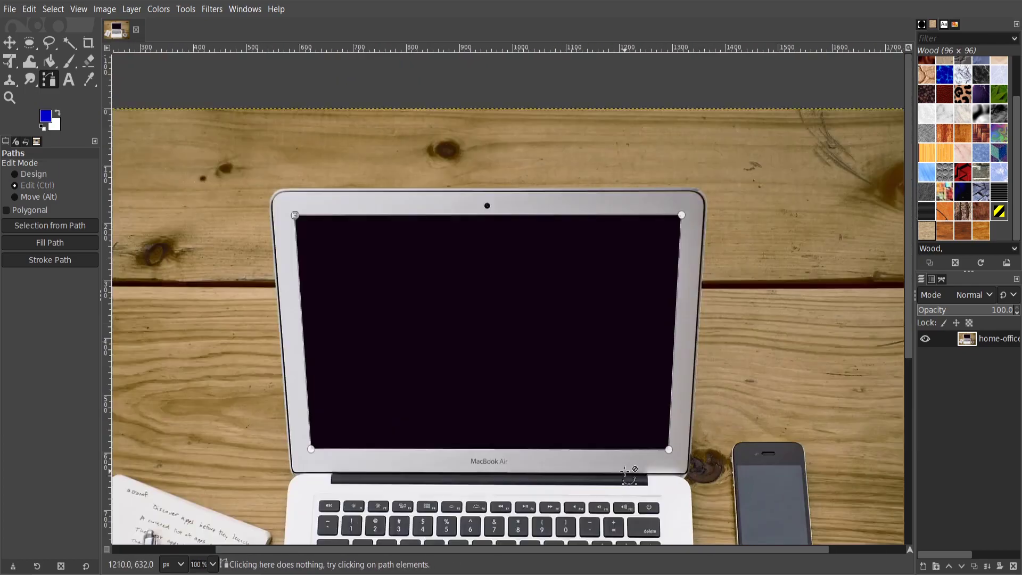
scroll(626, 472, up, 2)
scroll(700, 433, up, 1)
scroll(723, 420, up, 1)
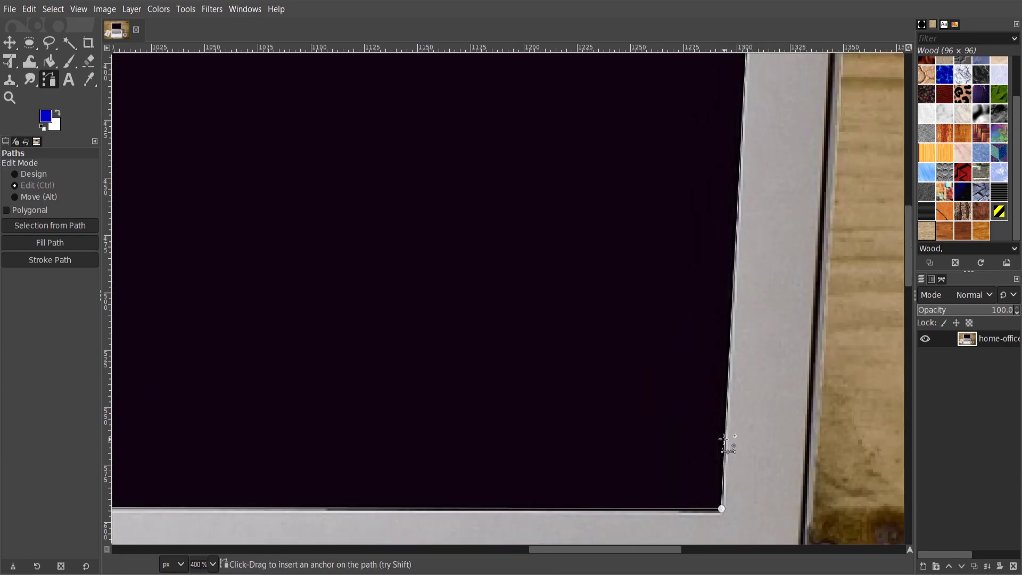
scroll(726, 445, up, 2)
scroll(712, 502, down, 1)
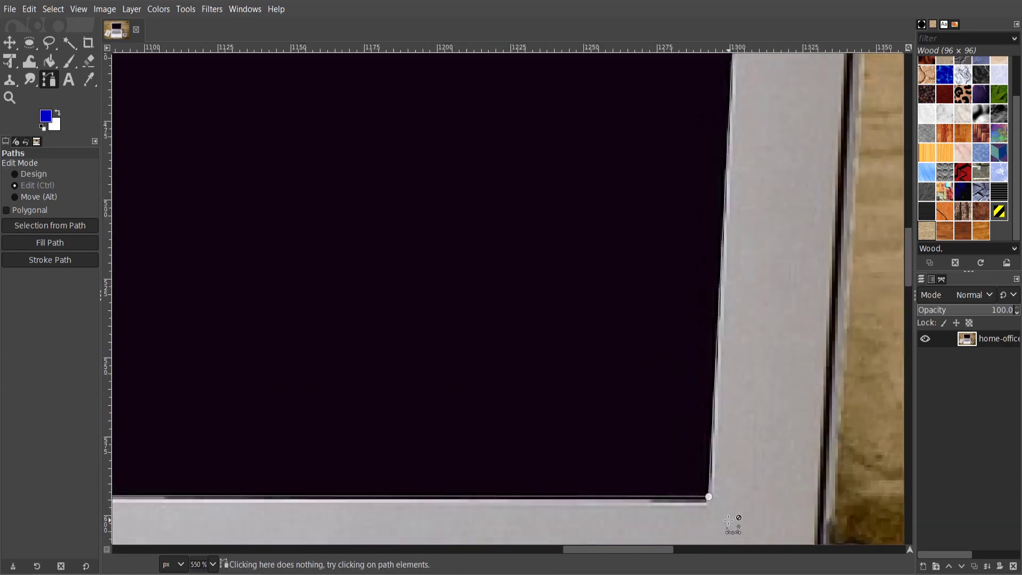
scroll(730, 520, up, 2)
drag(691, 474, 688, 477)
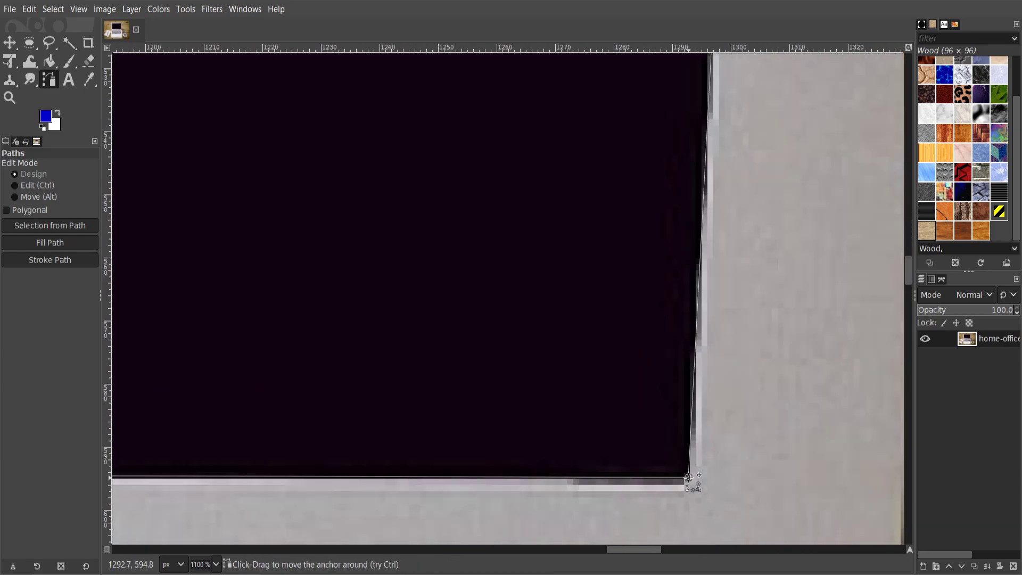
scroll(689, 474, down, 6)
scroll(686, 468, down, 3)
scroll(685, 436, down, 1)
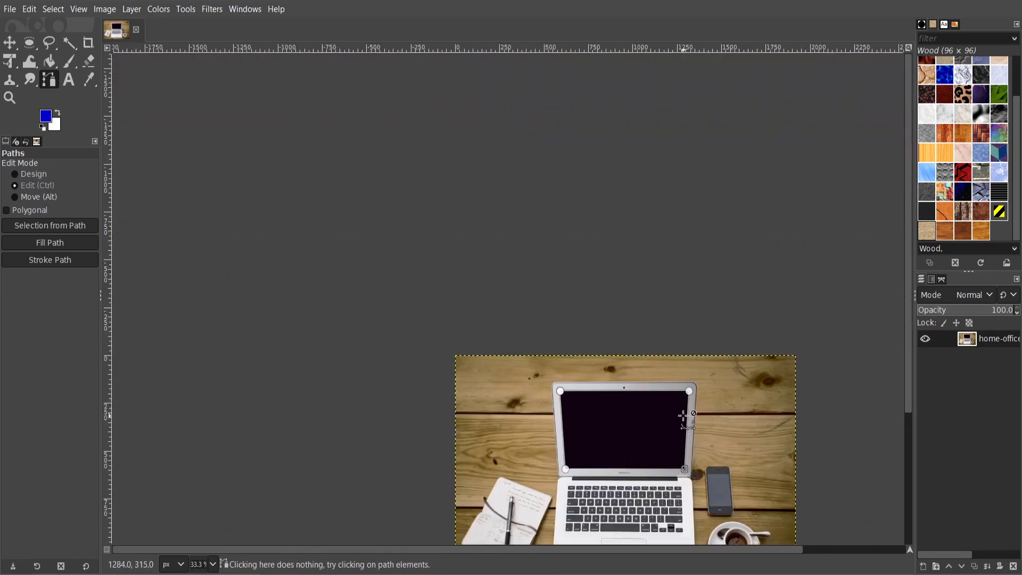
scroll(683, 416, up, 5)
scroll(663, 415, down, 3)
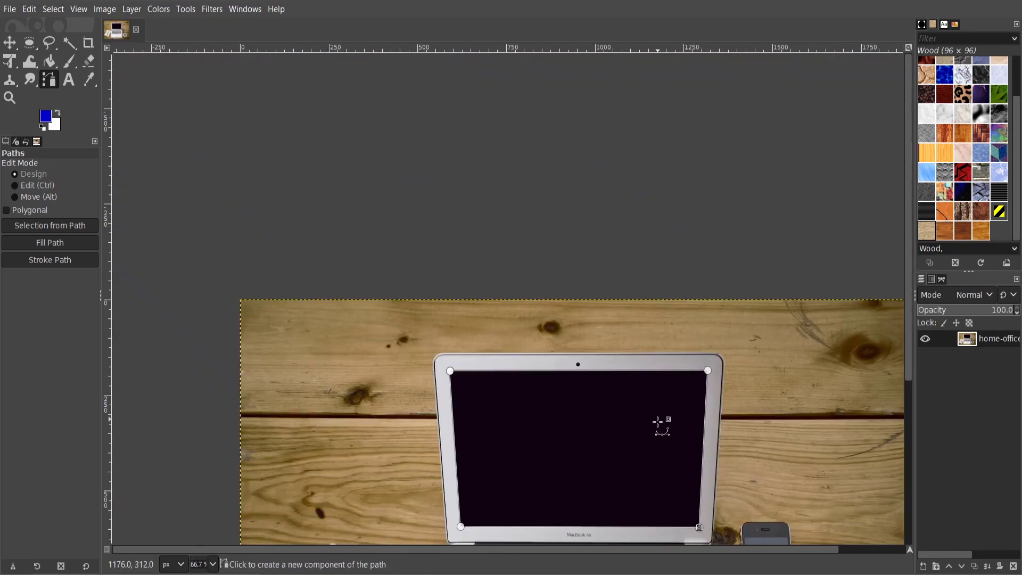
Step: Turn the screen path into a selection and delete it, then preview Untitled.png in Photos
key(Return)
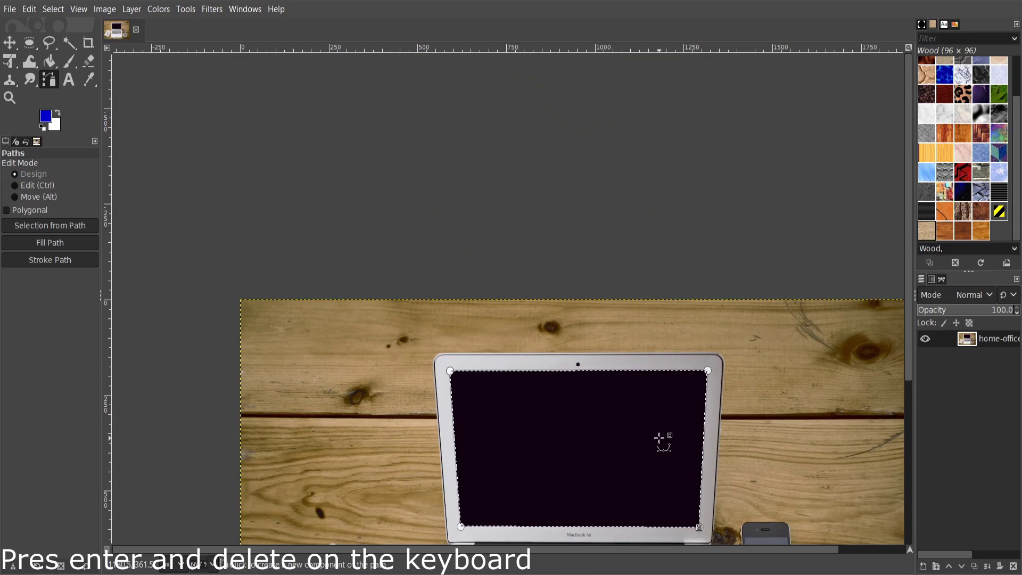
key(Delete)
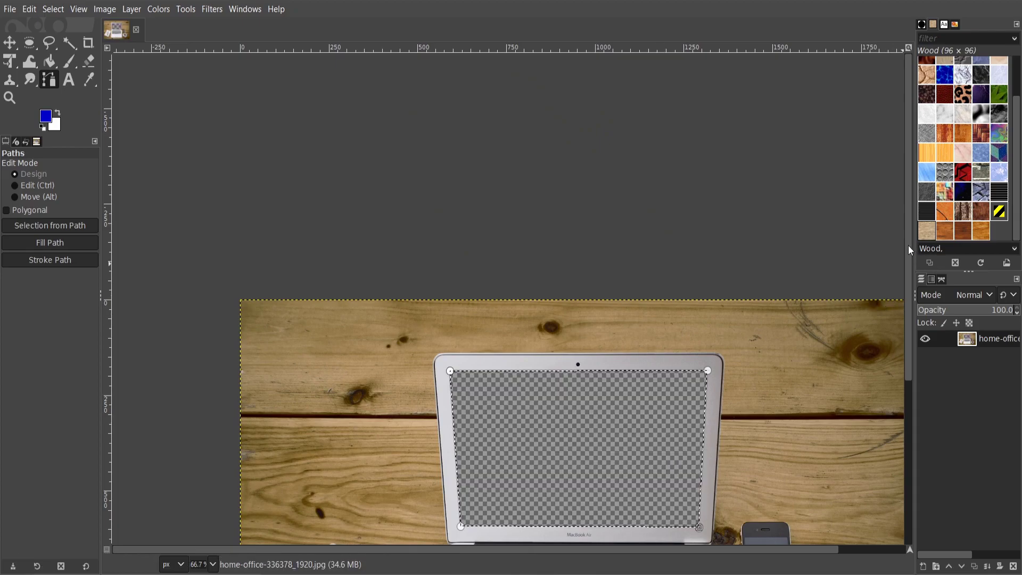
drag(908, 245, 909, 315)
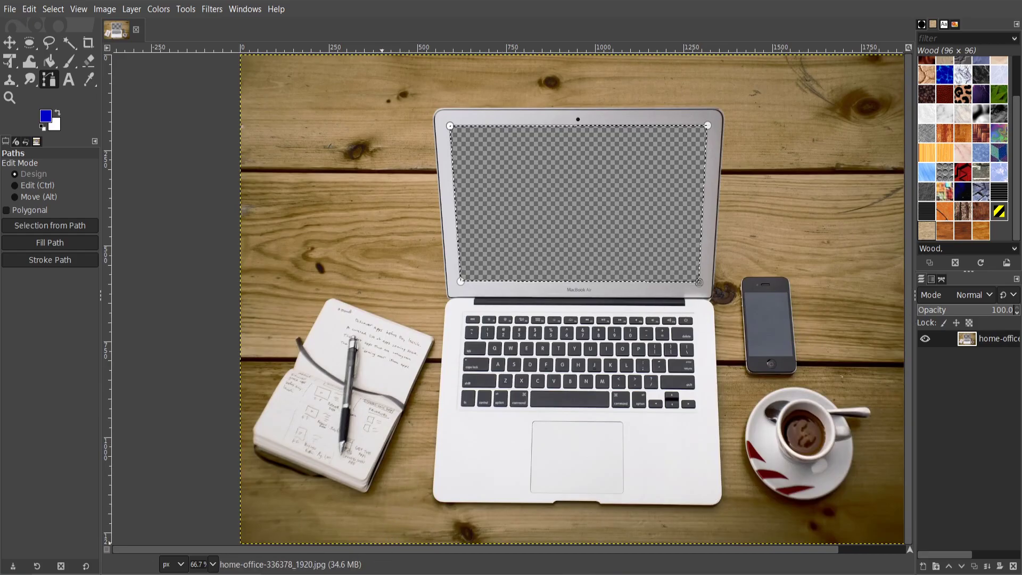
key(alt+Tab)
double_click(173, 109)
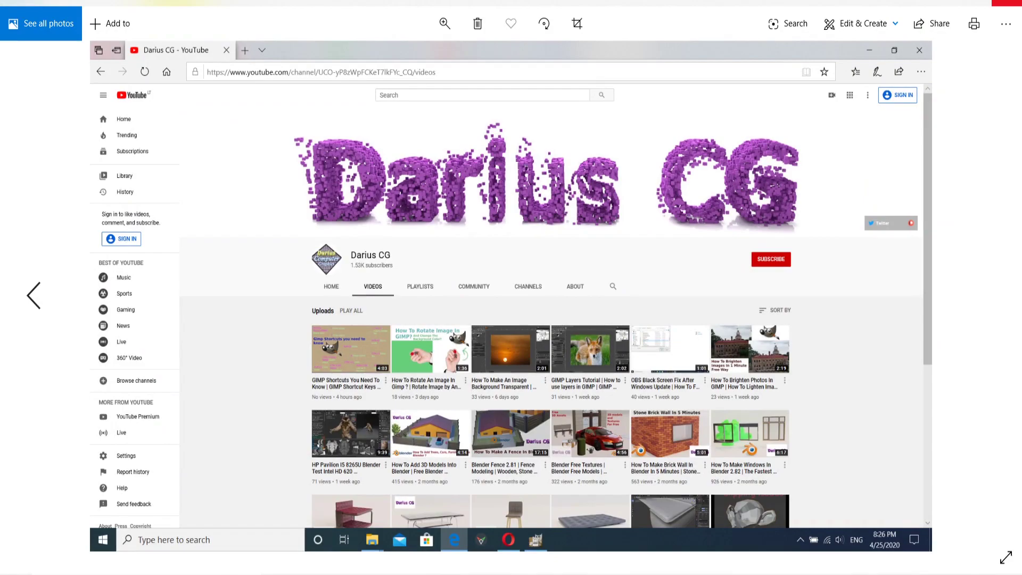
Step: Close the Untitled.png preview and switch back to the GIMP window
key(alt+F4)
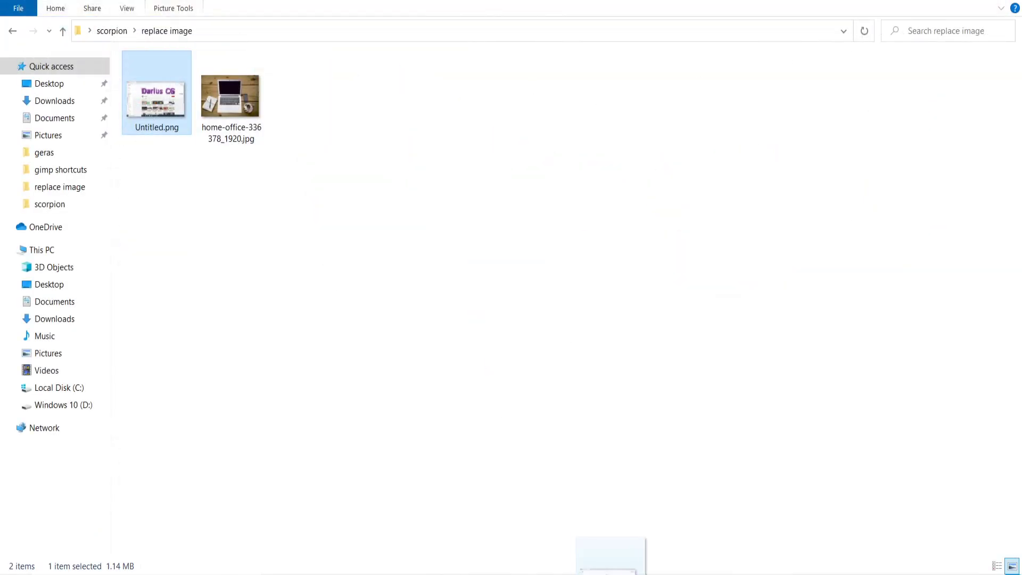
key(alt+Tab)
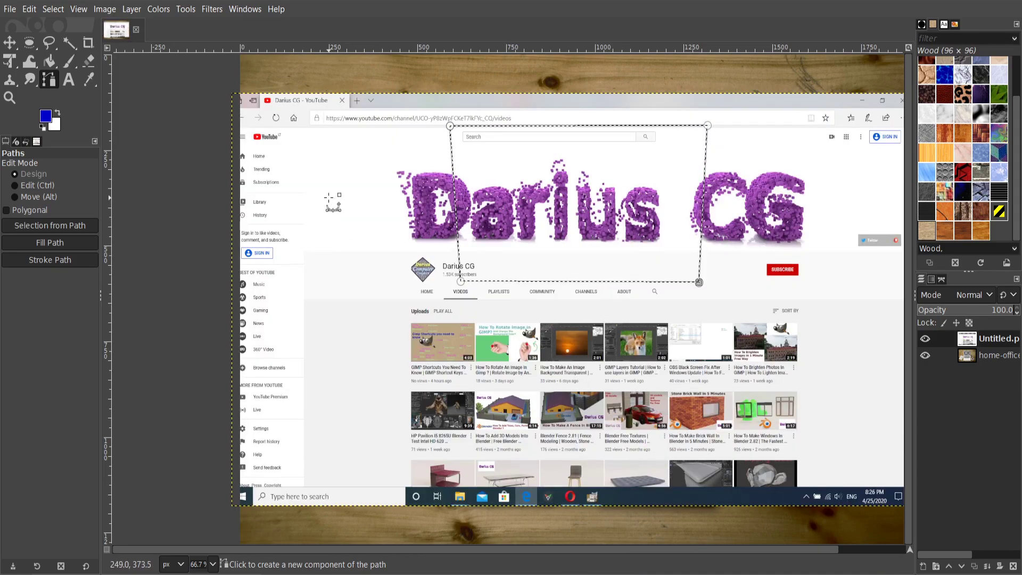
Step: Move the home-office layer above the Untitled screenshot layer and make the screenshot layer active
drag(981, 358, 982, 340)
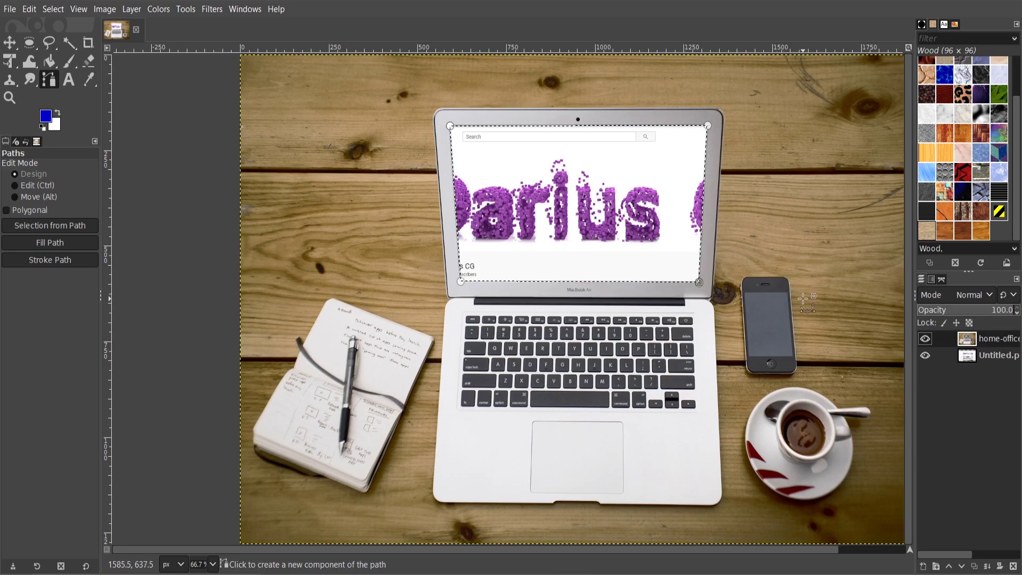
click(972, 358)
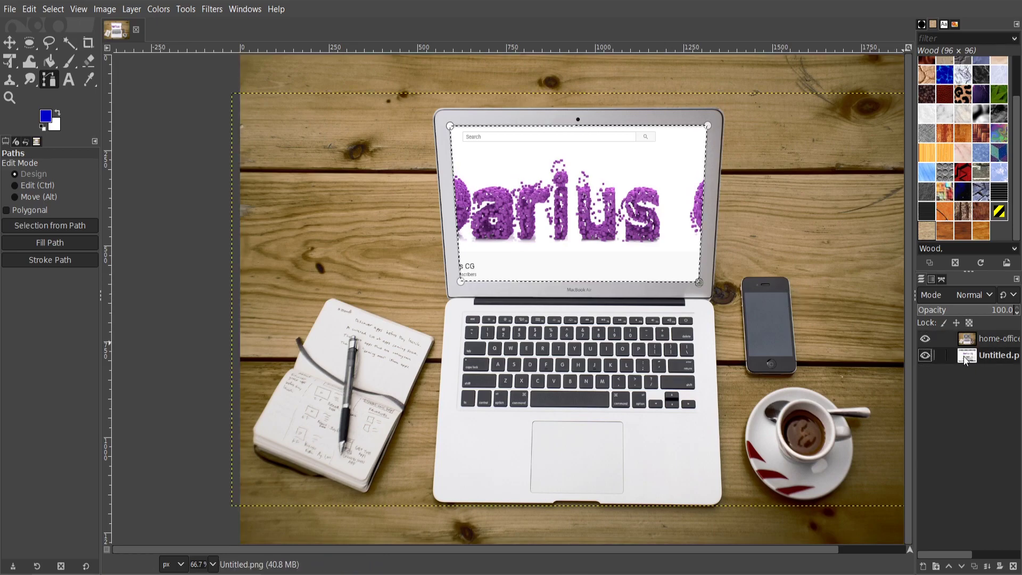
Step: Clear the selection with Select > None and move the Untitled layer above home-office
click(53, 9)
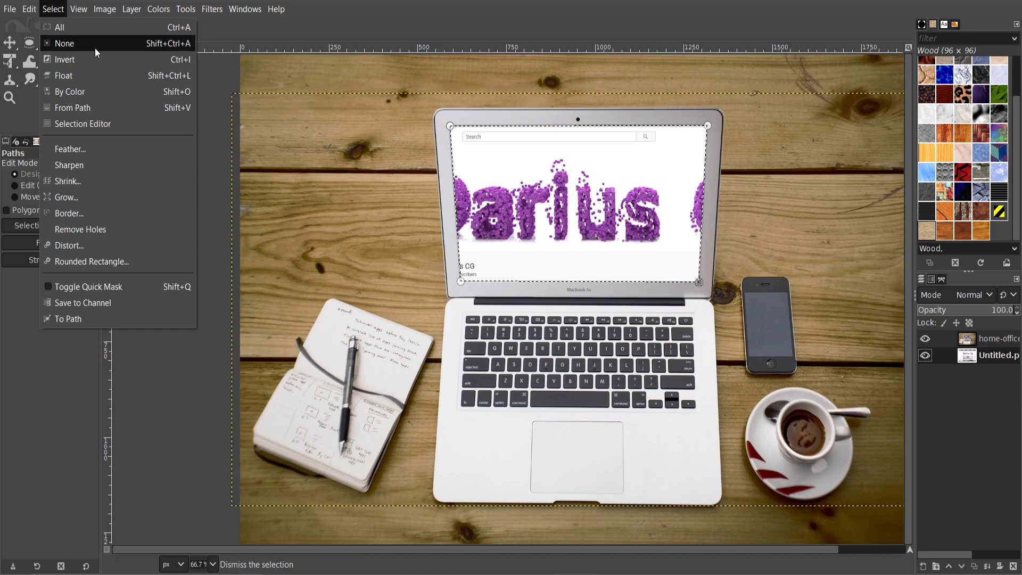
click(94, 46)
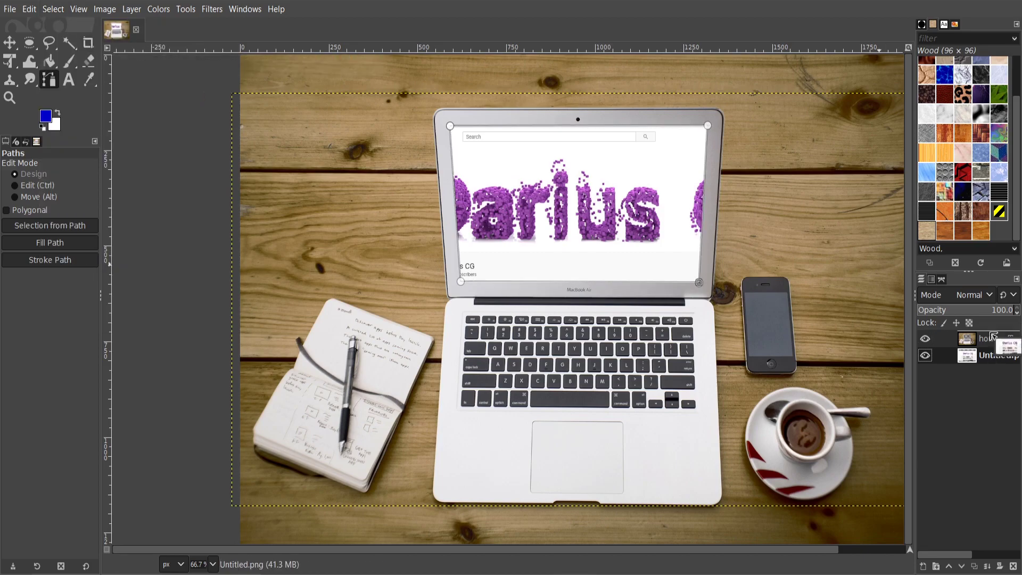
drag(990, 355, 990, 337)
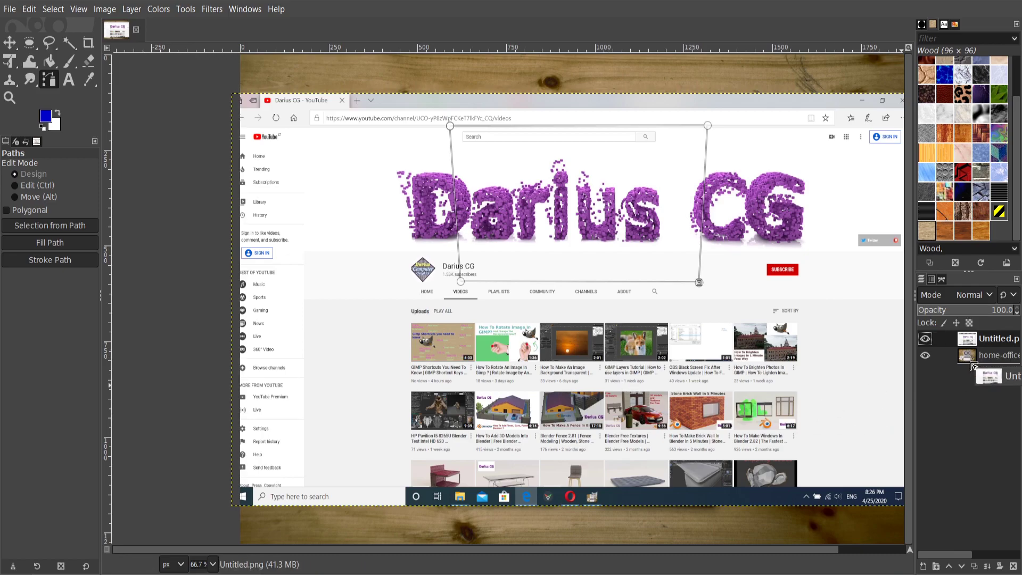
Step: Put the Untitled layer back on top and shift it down and right with the Move tool
drag(991, 339, 990, 357)
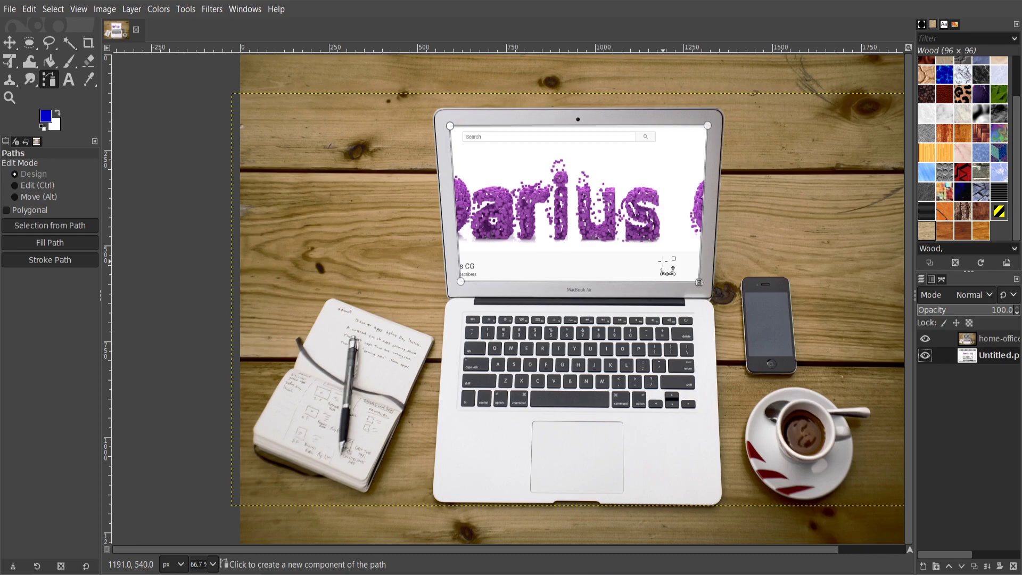
drag(482, 161, 515, 180)
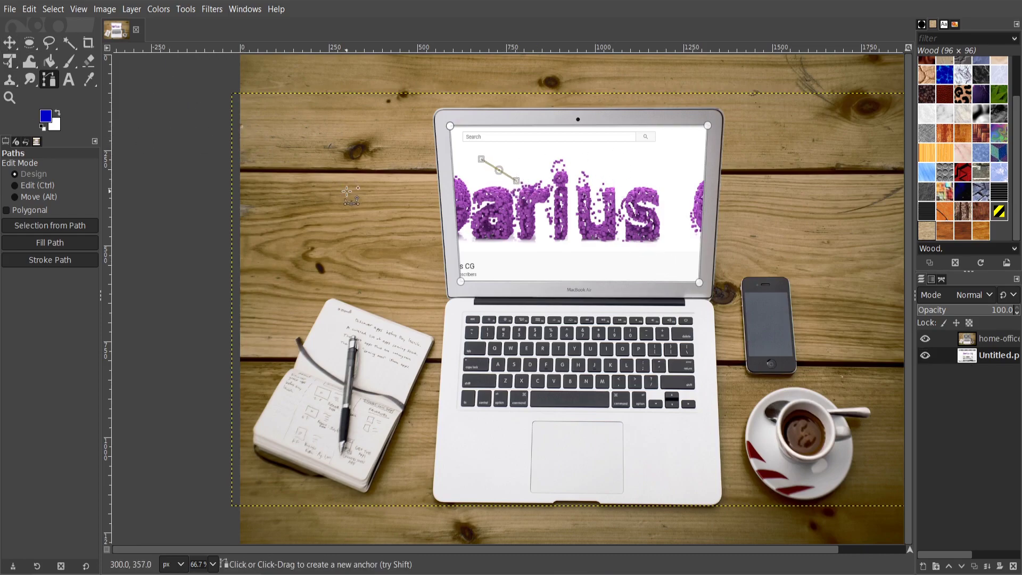
key(m)
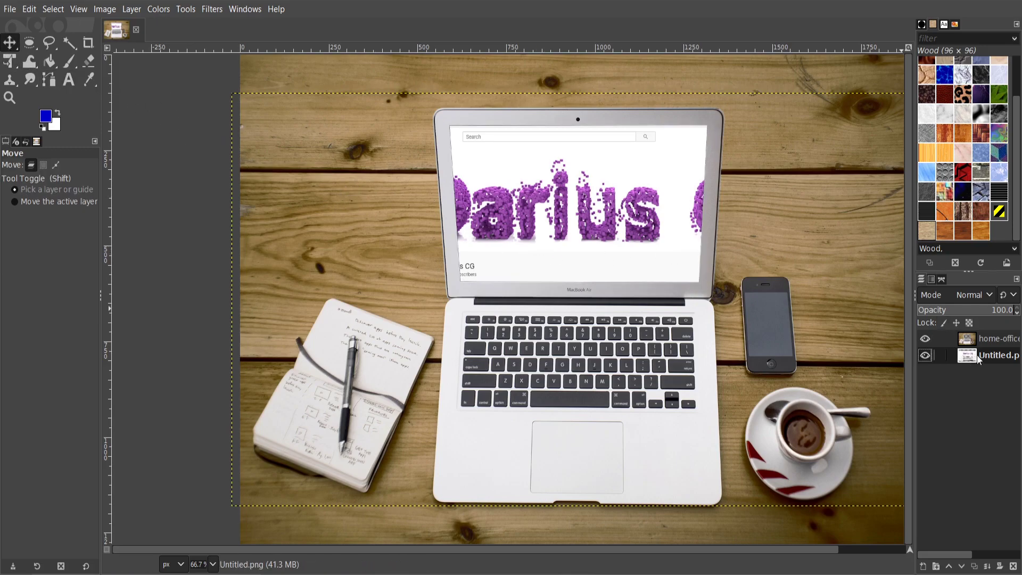
drag(975, 358, 974, 335)
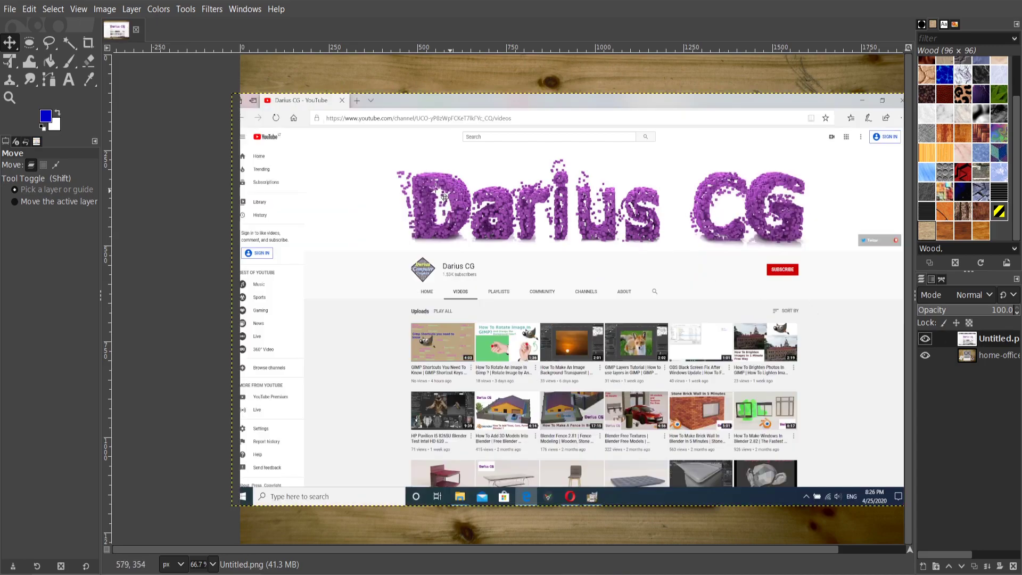
mouse_move(431, 187)
mouse_down()
mouse_move(507, 301)
mouse_move(490, 251)
mouse_up()
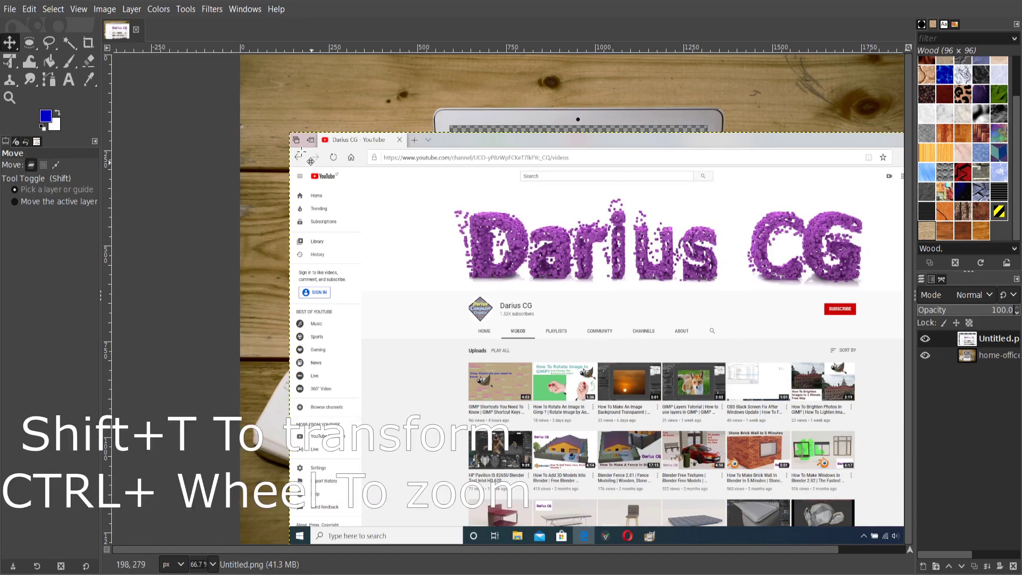
Step: With Unified Transform, drag the screenshot's four corners toward the laptop screen's corners
key(shift+t)
click(336, 180)
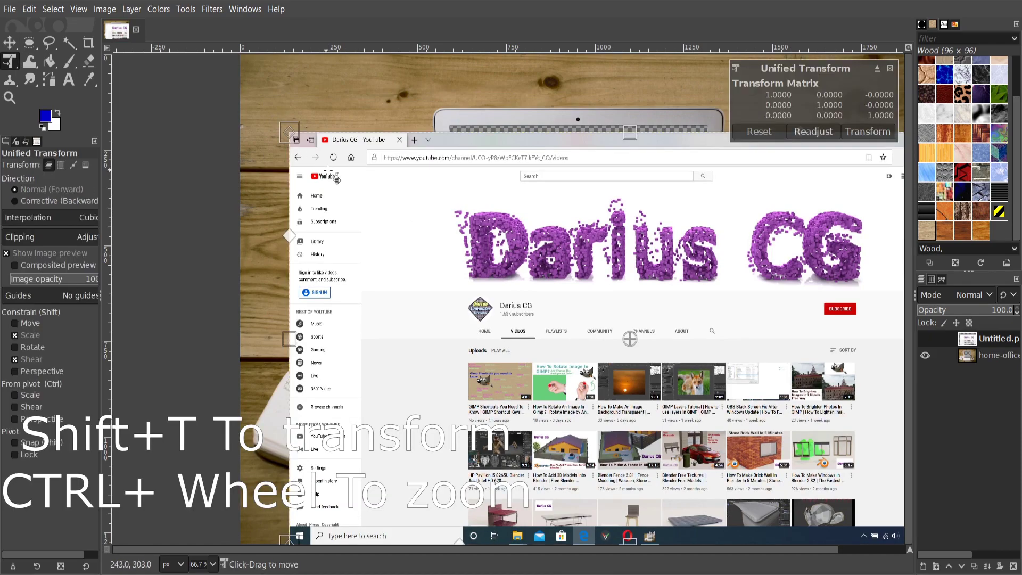
drag(292, 141, 452, 125)
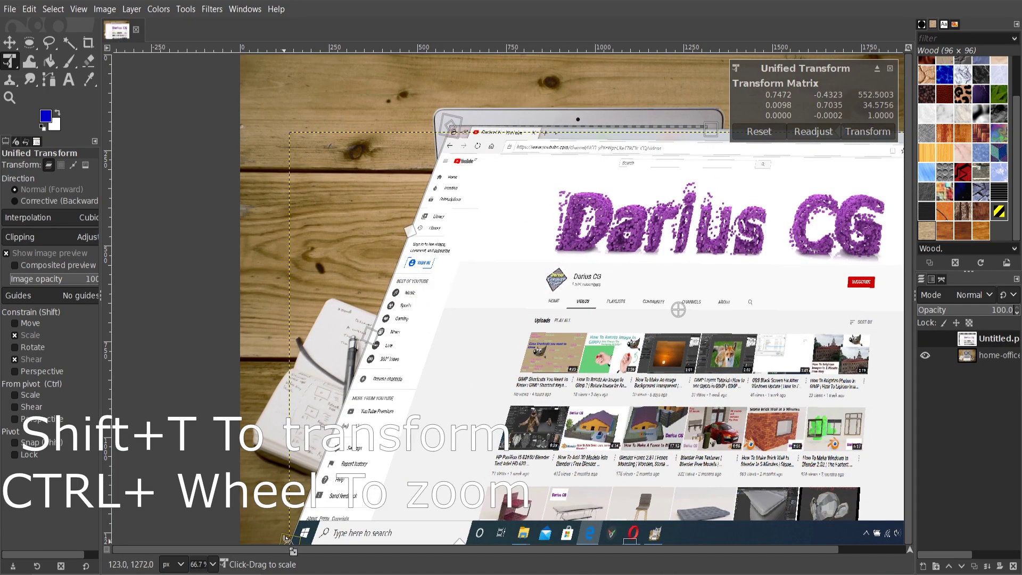
mouse_move(288, 537)
mouse_down()
mouse_move(495, 258)
mouse_move(463, 277)
mouse_up()
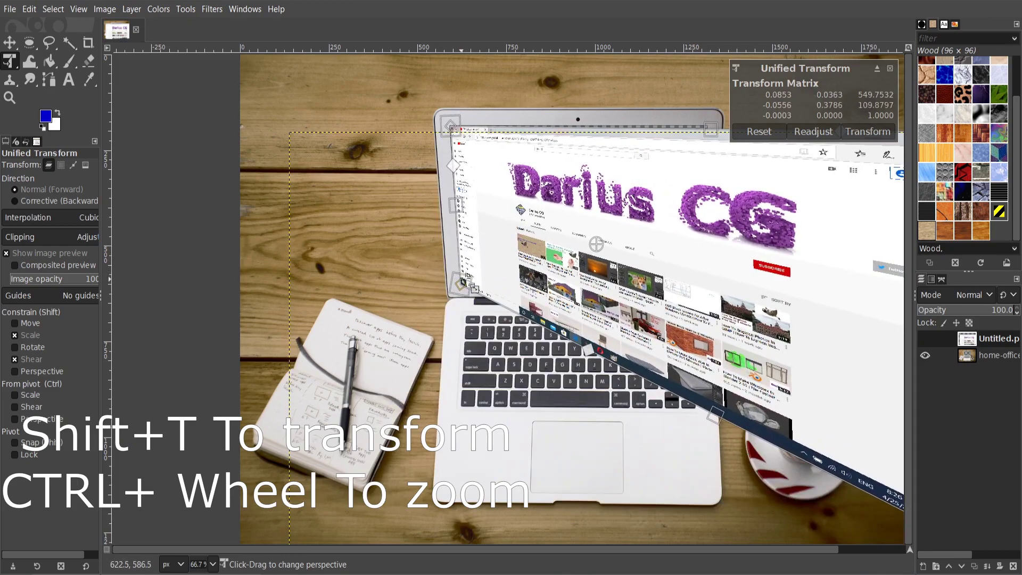
scroll(842, 443, right, 3)
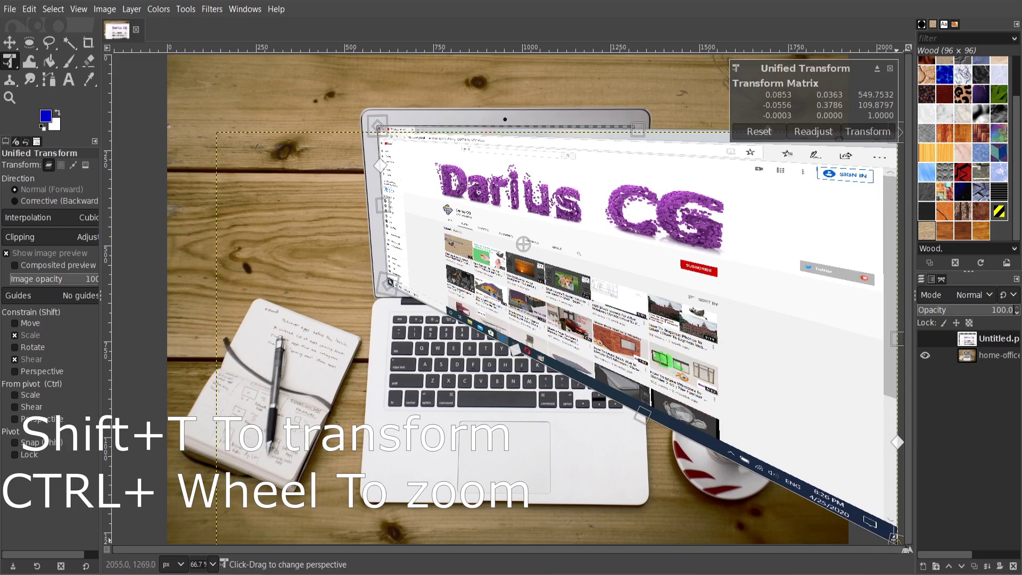
mouse_move(894, 536)
mouse_down()
mouse_move(620, 255)
mouse_move(627, 283)
mouse_up()
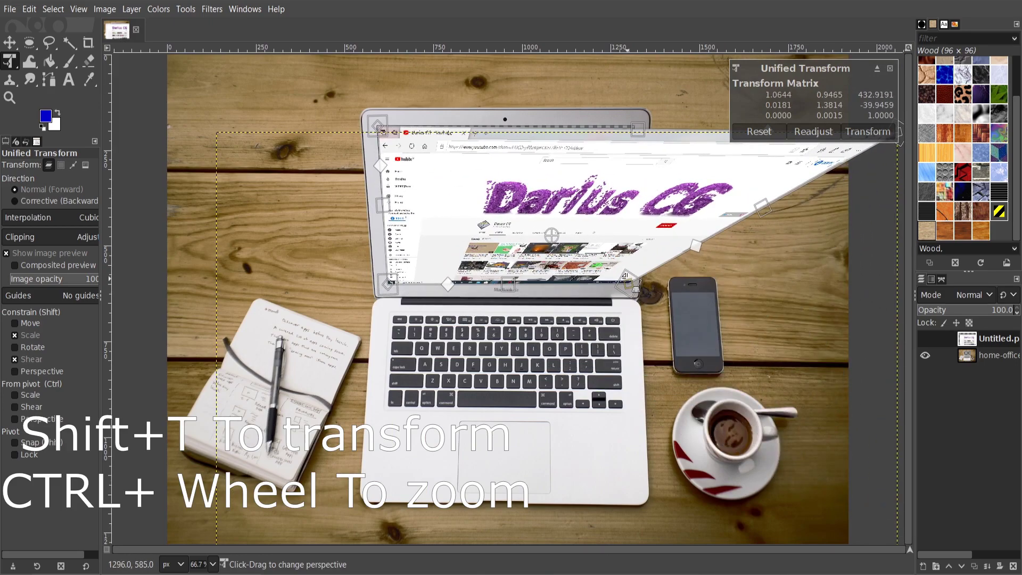
scroll(840, 223, down, 3)
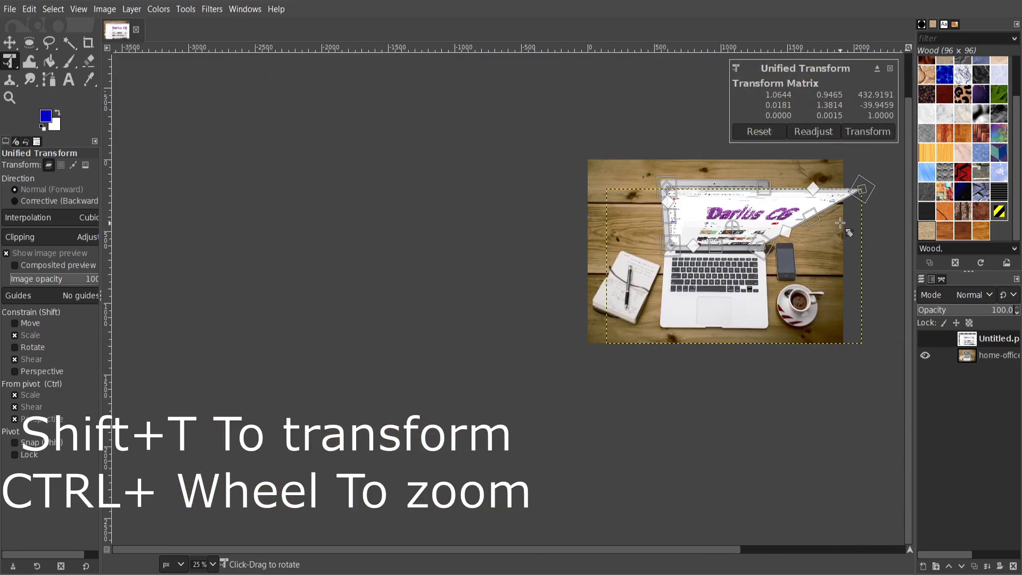
drag(865, 189, 789, 212)
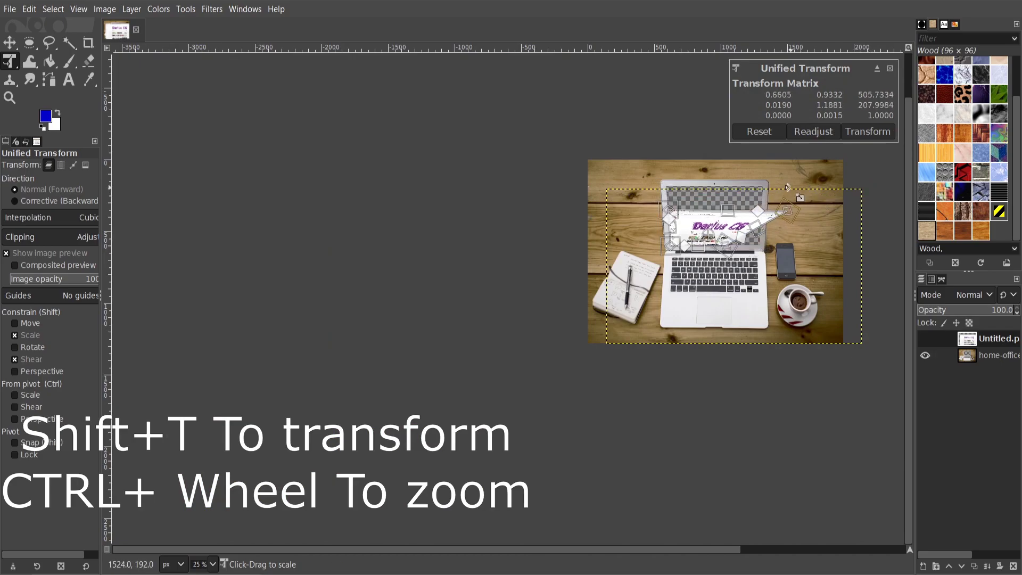
Step: Refine the top-right, bottom-right and top-left corners onto the laptop screen's corners
scroll(820, 215, up, 1)
scroll(820, 215, up, 1)
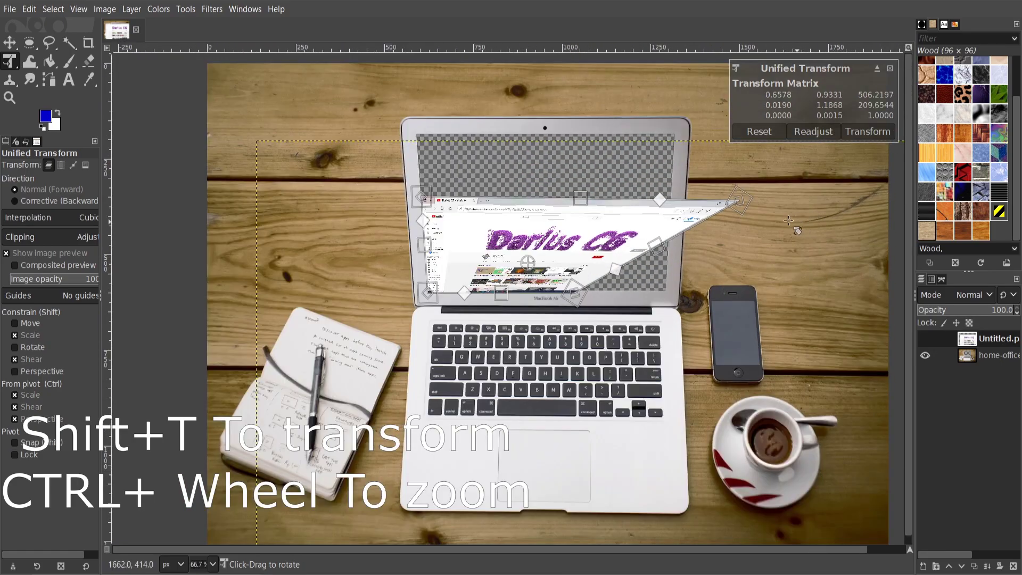
scroll(745, 203, up, 2)
scroll(702, 183, down, 1)
drag(701, 183, 636, 116)
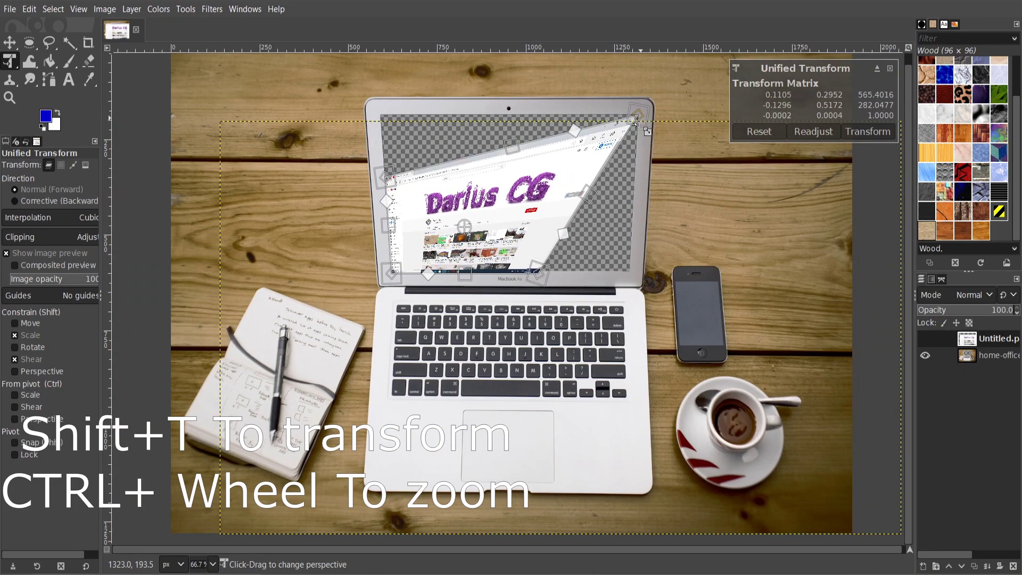
drag(538, 270, 628, 267)
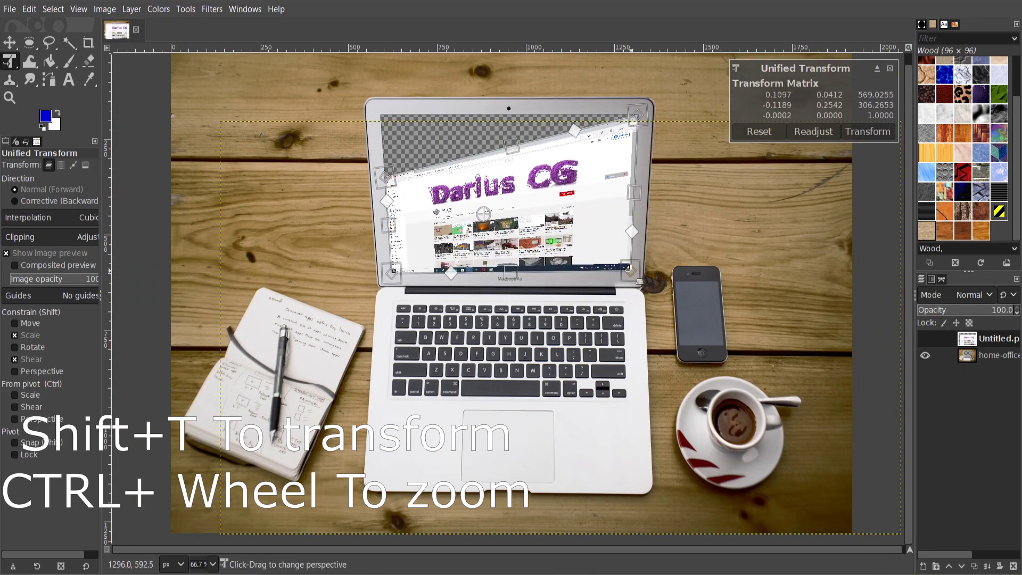
drag(386, 176, 379, 112)
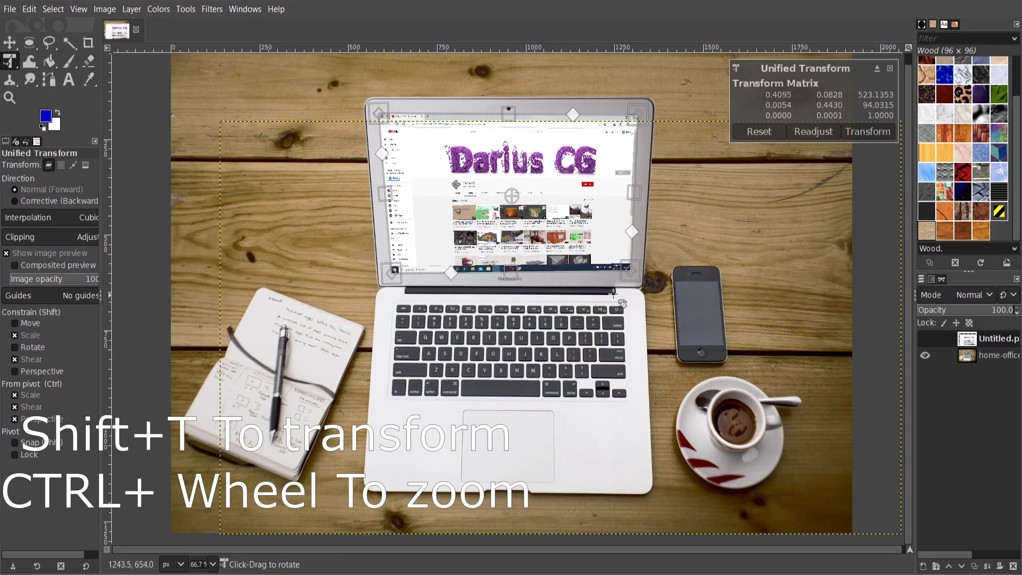
Step: Zoom in and nudge the bottom-right transform handle onto the screen edge
ctrl+scroll(525, 251, up, 3)
ctrl+scroll(524, 251, up, 3)
ctrl+scroll(524, 252, up, 2)
drag(525, 251, 522, 276)
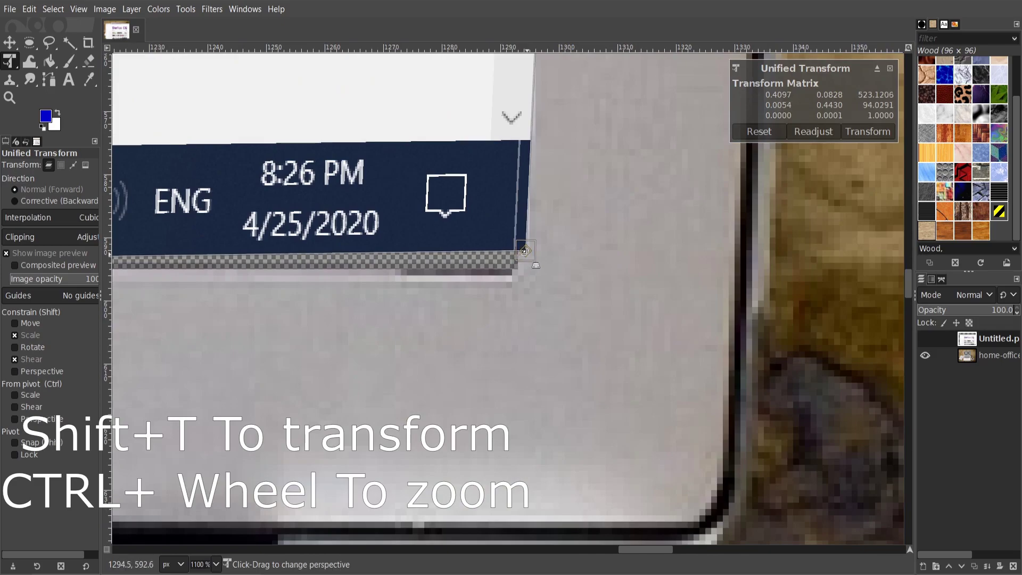
ctrl+scroll(521, 276, down, 1)
ctrl+scroll(522, 277, down, 4)
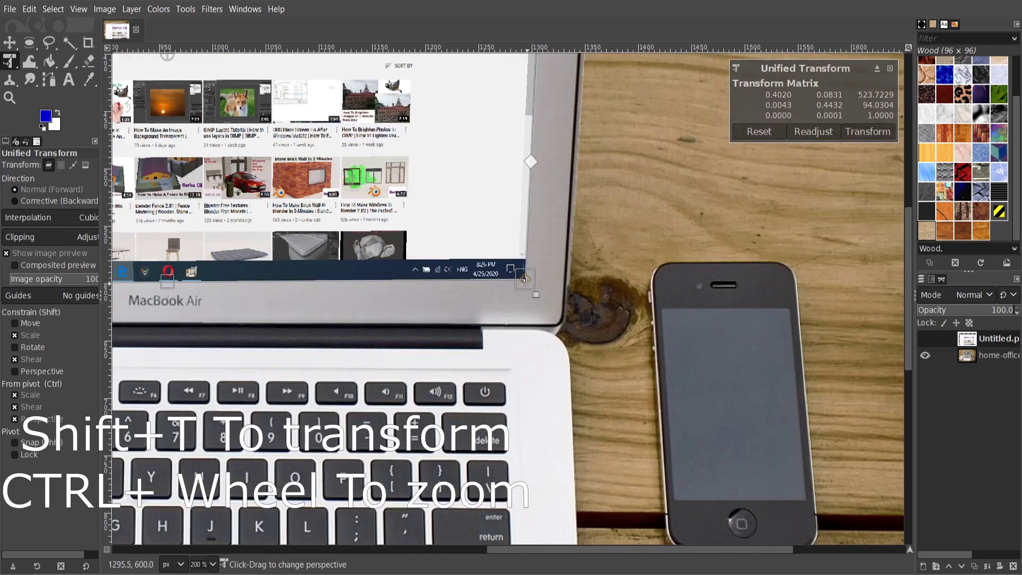
ctrl+scroll(180, 273, down, 3)
Step: Nudge the top-right handle into the screen corner, then zoom back out
ctrl+scroll(288, 282, up, 4)
ctrl+scroll(288, 282, up, 2)
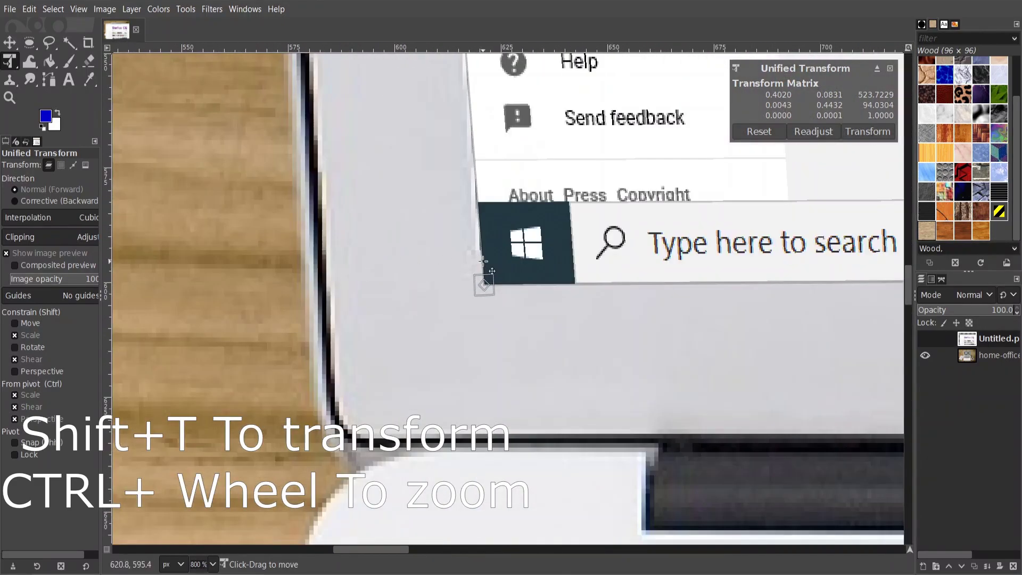
ctrl+scroll(481, 282, down, 4)
ctrl+scroll(495, 197, down, 3)
ctrl+scroll(503, 207, up, 2)
ctrl+scroll(481, 92, up, 3)
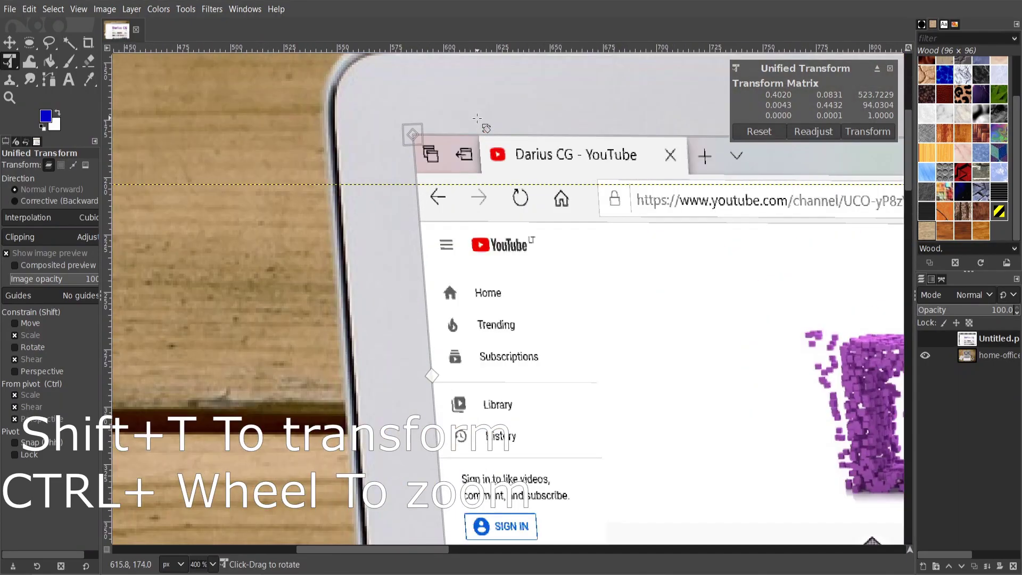
ctrl+scroll(480, 93, down, 2)
ctrl+scroll(763, 147, down, 3)
ctrl+scroll(745, 149, up, 4)
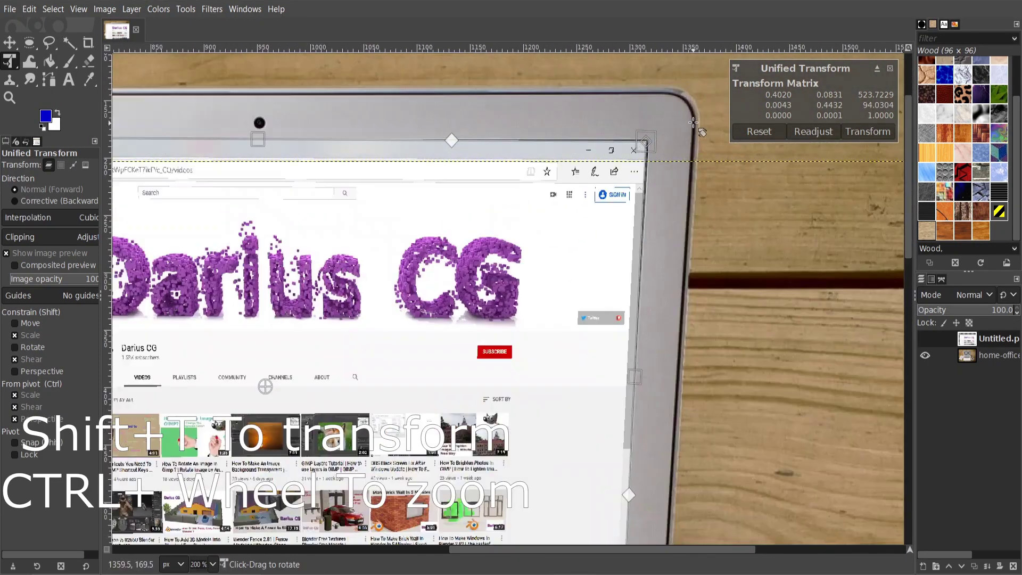
ctrl+scroll(708, 128, up, 2)
drag(596, 162, 603, 159)
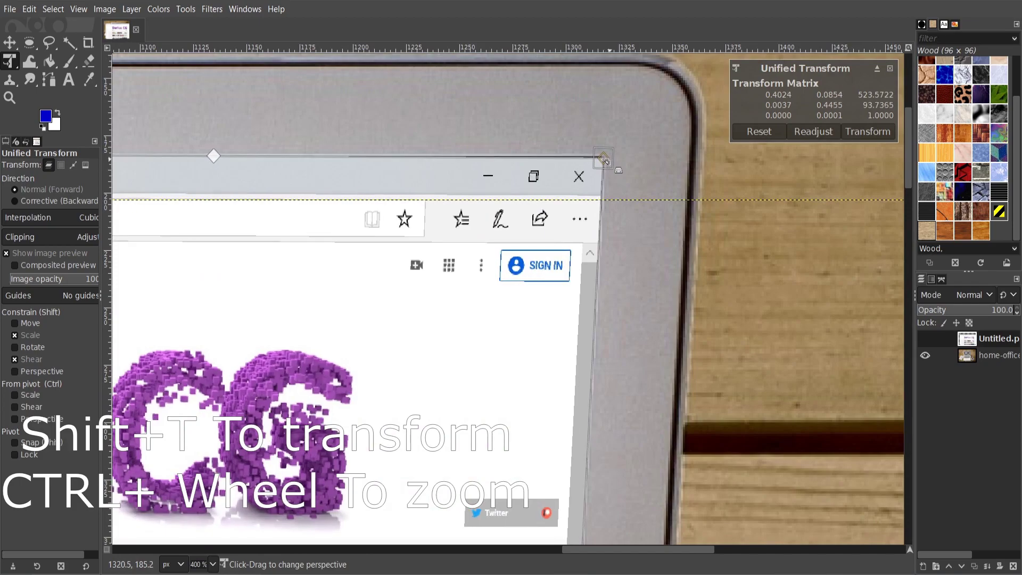
ctrl+scroll(603, 247, down, 4)
ctrl+scroll(533, 319, down, 3)
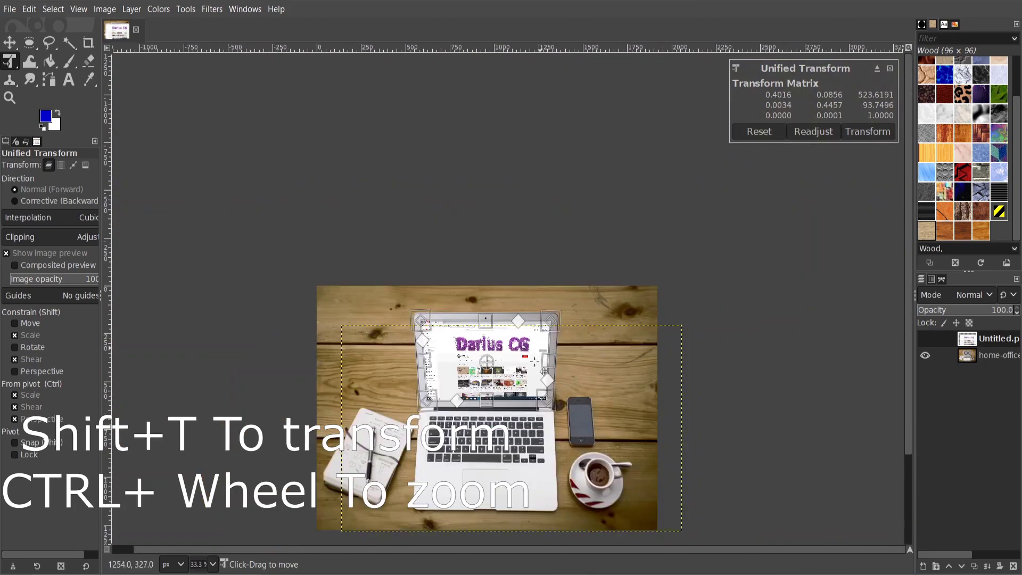
ctrl+scroll(506, 400, up, 3)
ctrl+scroll(504, 416, up, 1)
ctrl+scroll(505, 416, down, 3)
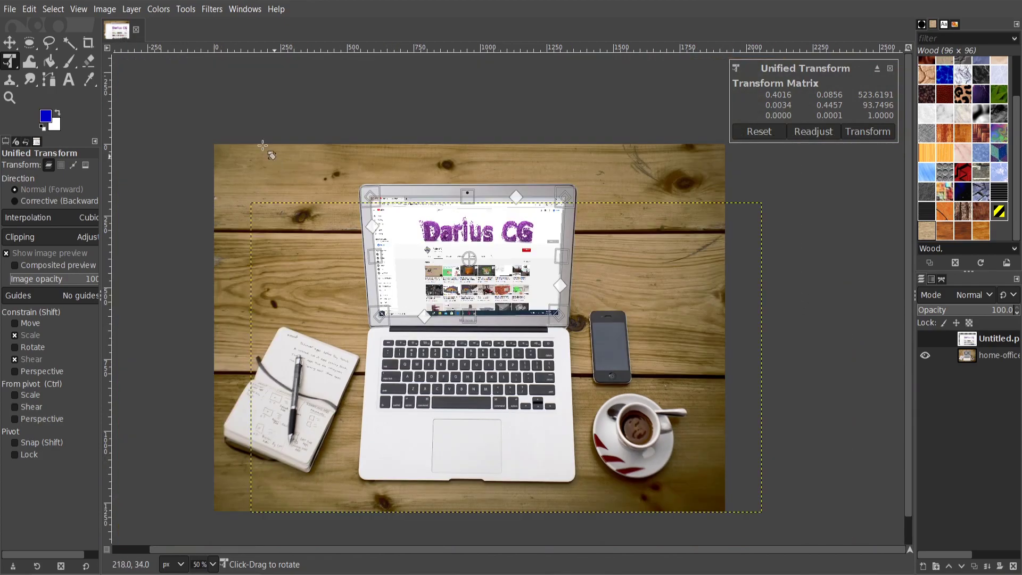
Step: Preview a Levels adjustment on the screenshot with white point 255 and gamma 0.84
click(53, 9)
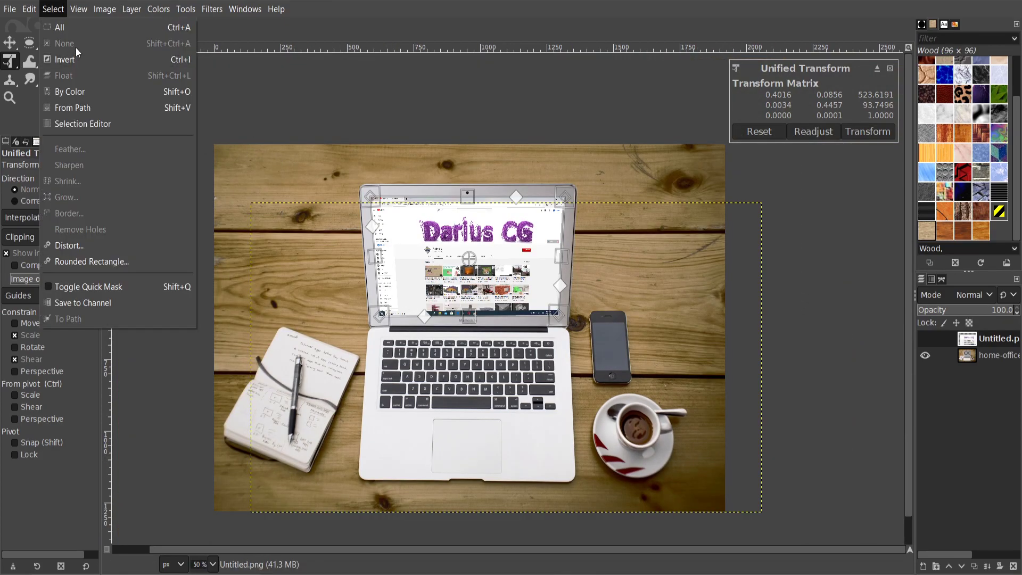
click(646, 102)
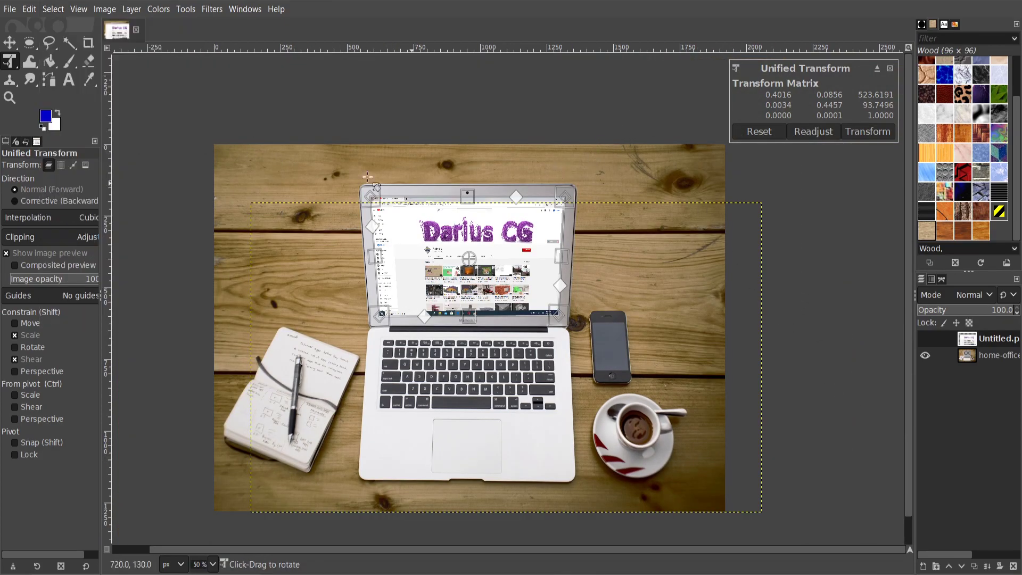
click(163, 11)
click(185, 156)
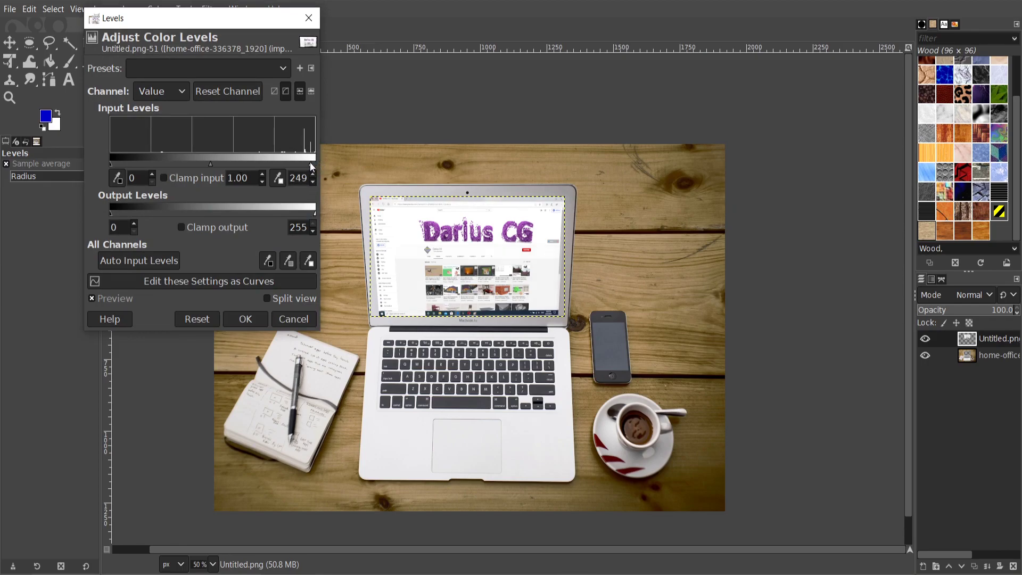
mouse_move(304, 164)
mouse_down()
mouse_move(292, 177)
mouse_move(310, 182)
mouse_up()
mouse_move(220, 164)
mouse_down()
mouse_move(232, 164)
mouse_move(222, 165)
mouse_up()
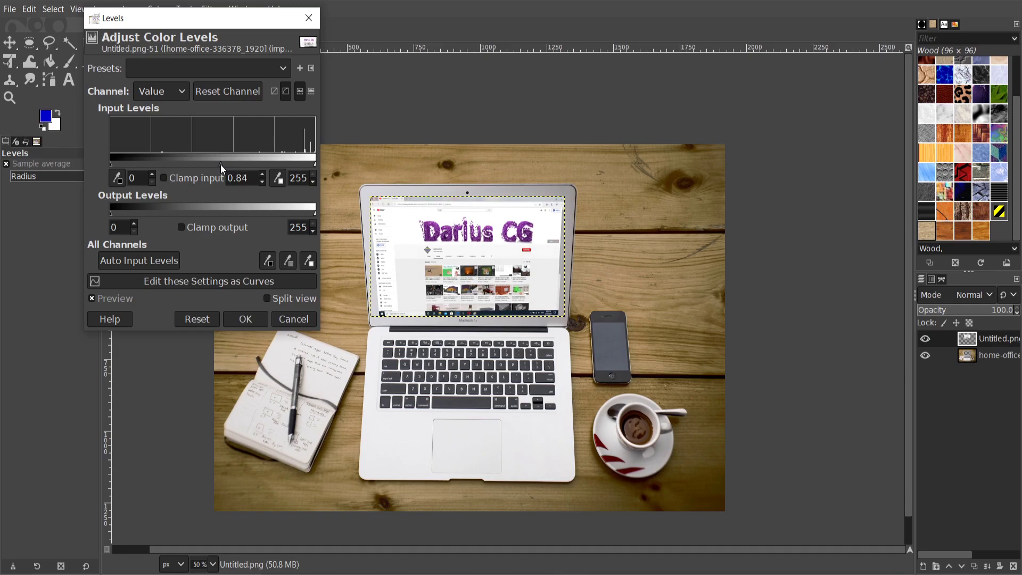
Step: Apply the Levels change and overwrite home-office-336378_1920.jpg with the composite
click(247, 318)
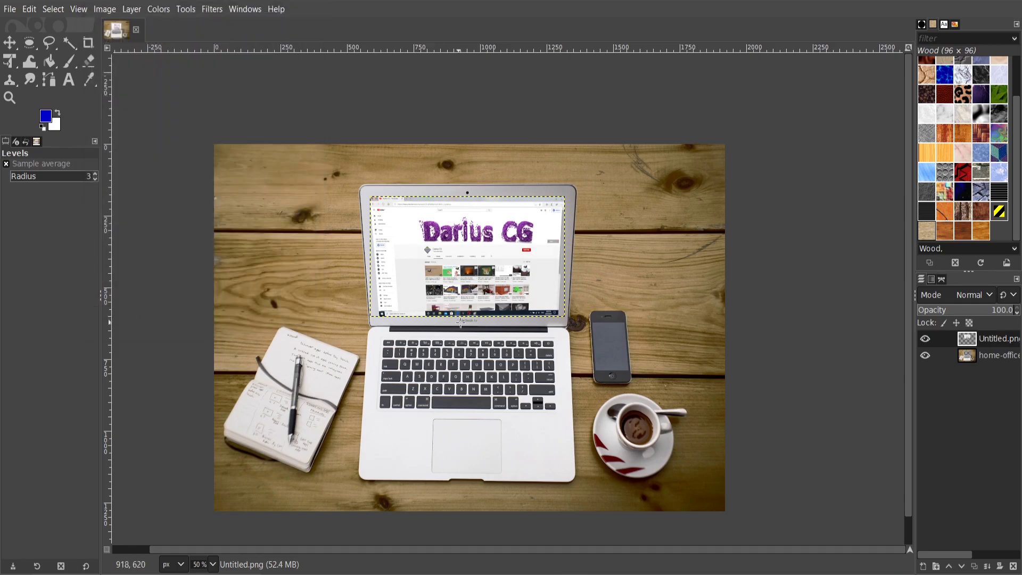
click(12, 9)
click(11, 9)
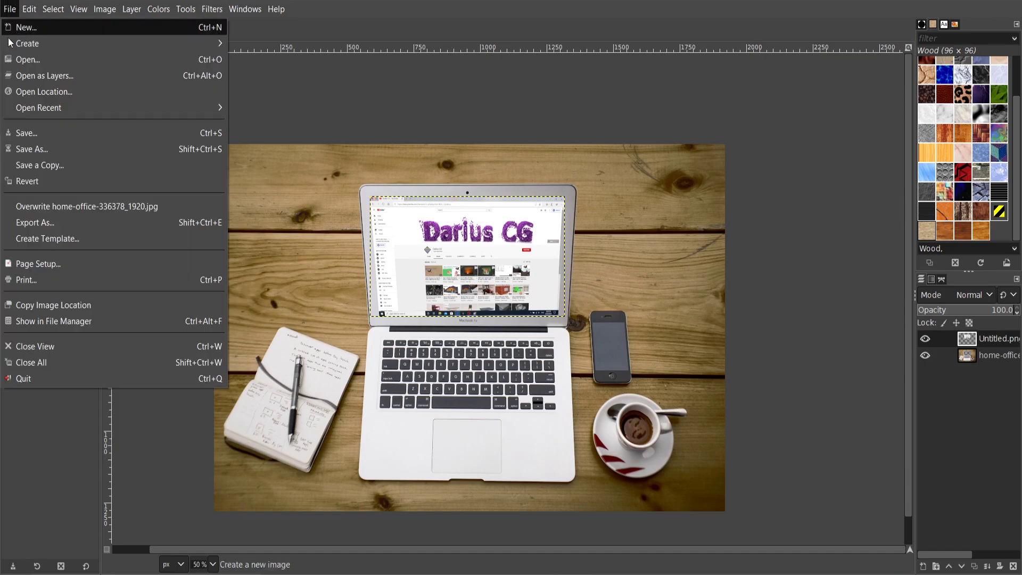
click(58, 203)
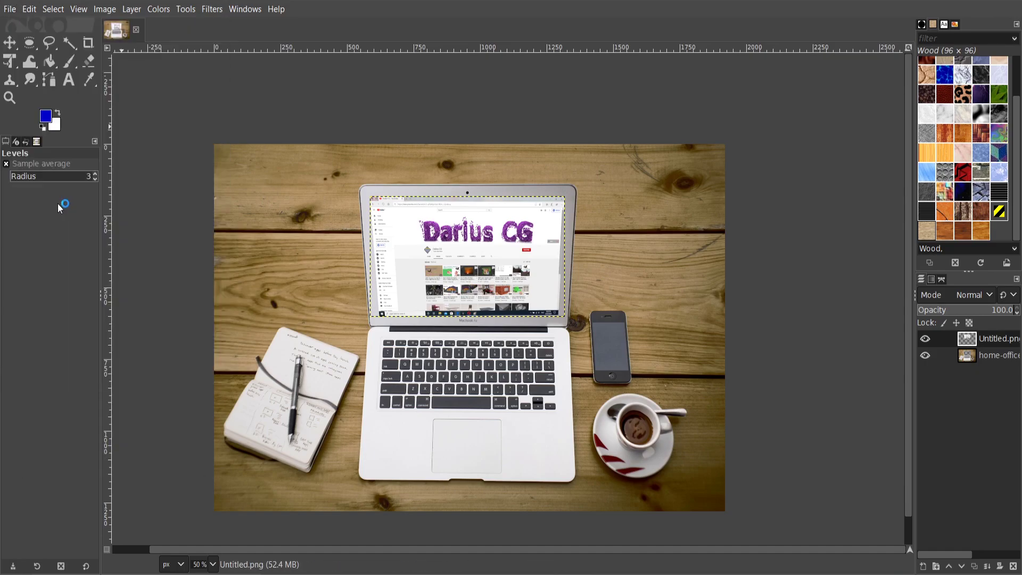
Step: Confirm the JPEG export and open the exported home-office photo in Photos
click(532, 438)
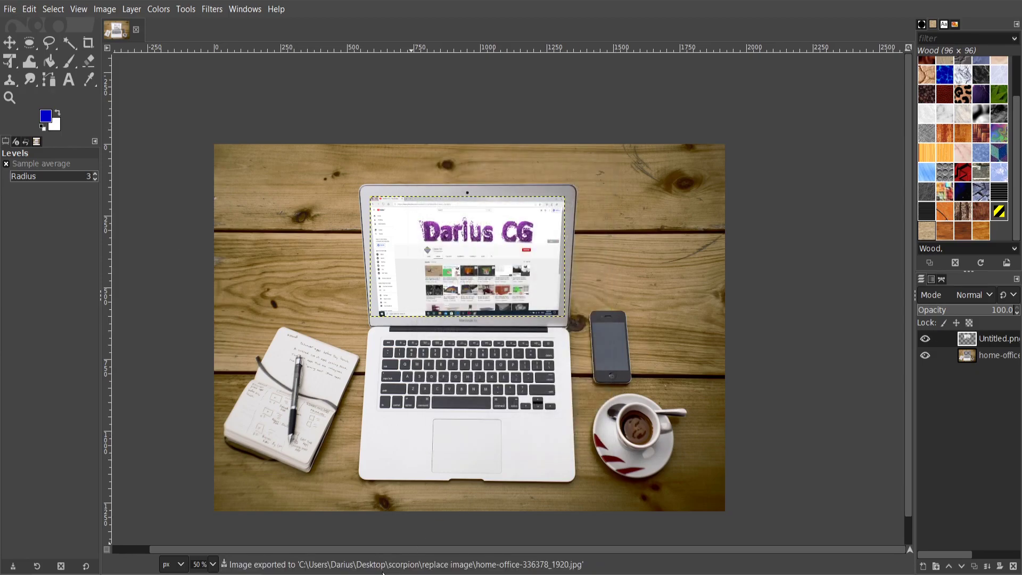
click(341, 514)
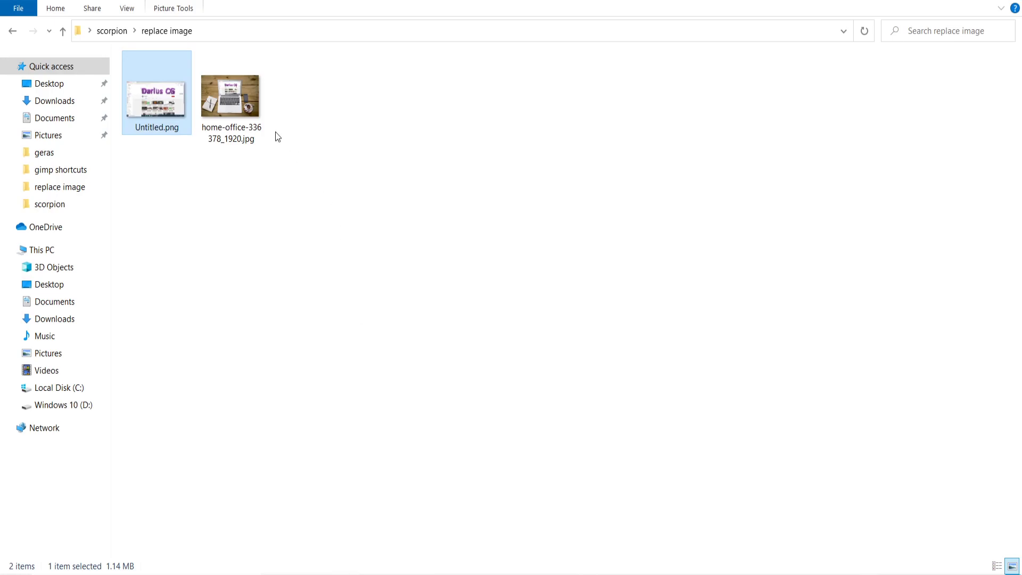
double_click(245, 98)
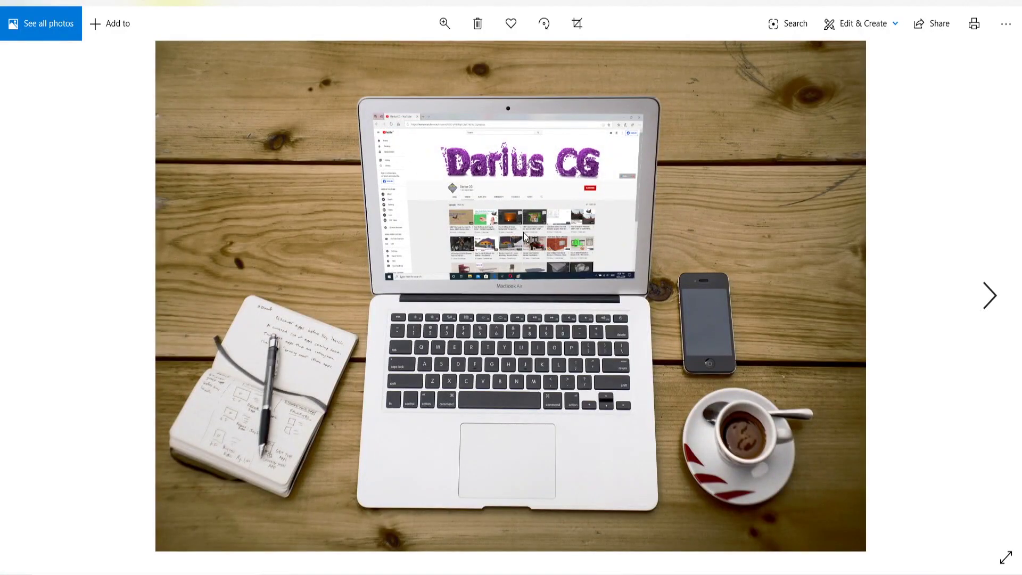
scroll(527, 232, up, 1)
scroll(532, 227, up, 1)
scroll(534, 225, up, 1)
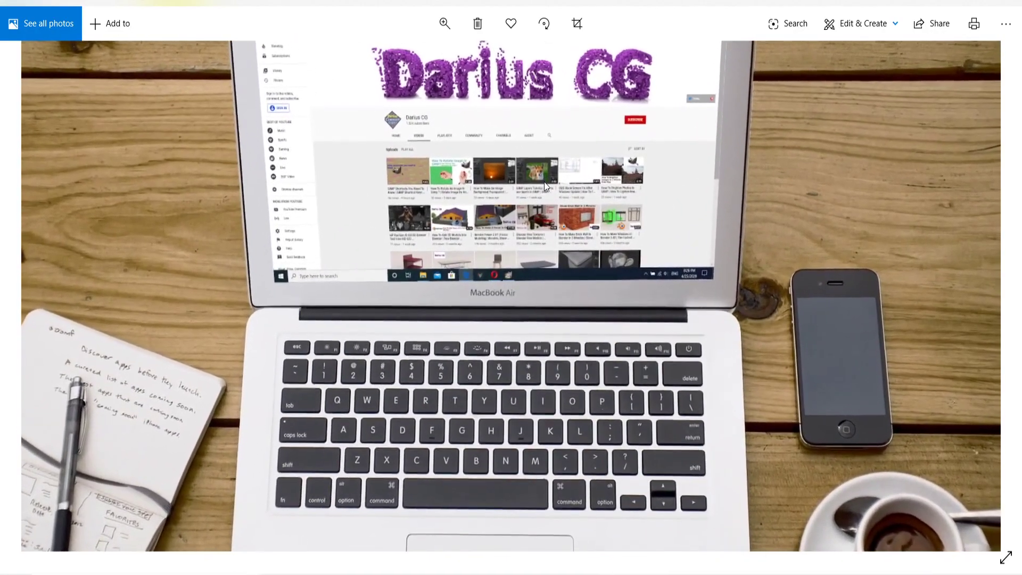
scroll(557, 307, up, 1)
scroll(583, 347, up, 1)
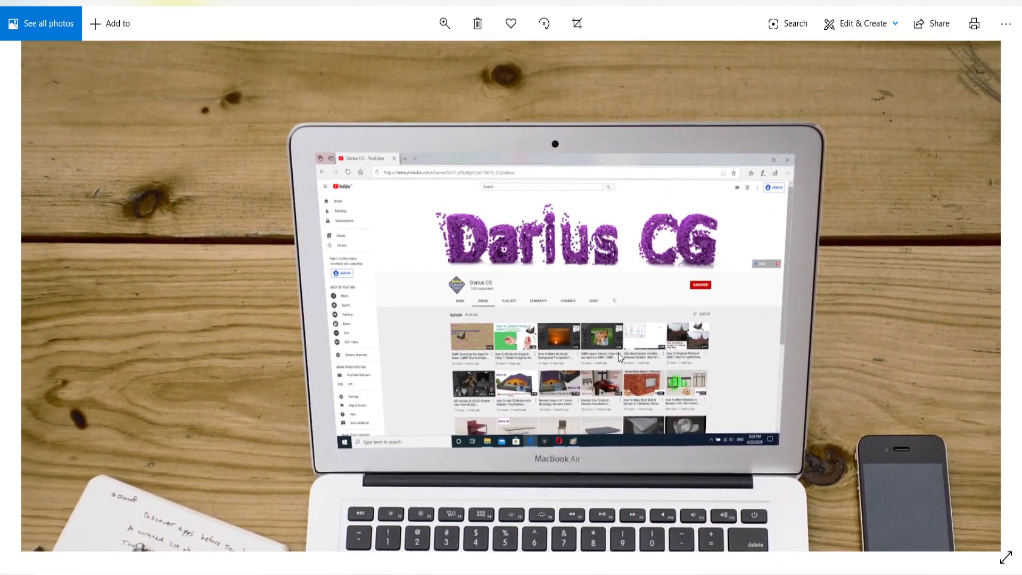
drag(618, 352, 549, 245)
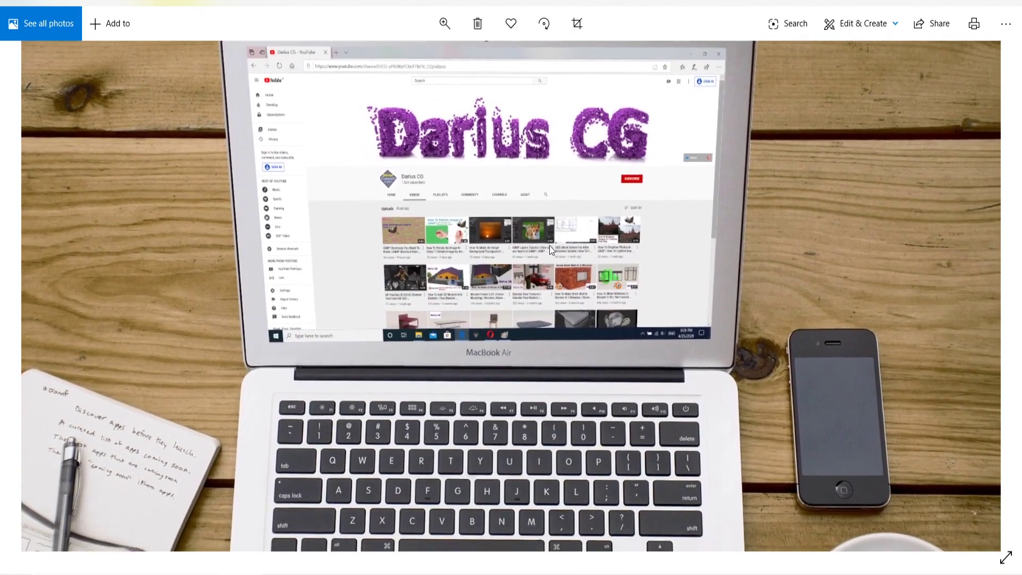
scroll(542, 238, down, 1)
scroll(542, 238, down, 1)
scroll(542, 238, down, 1)
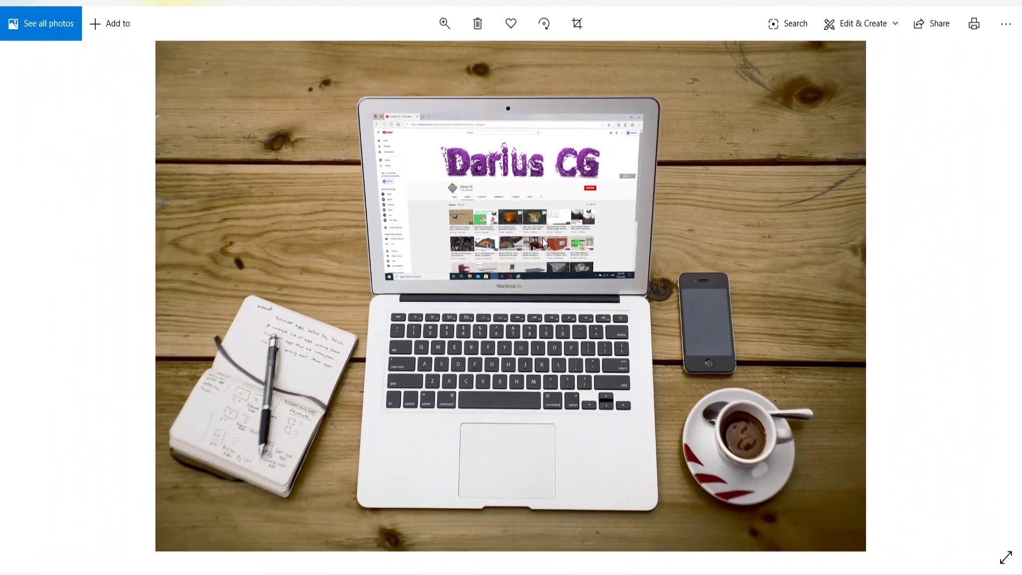